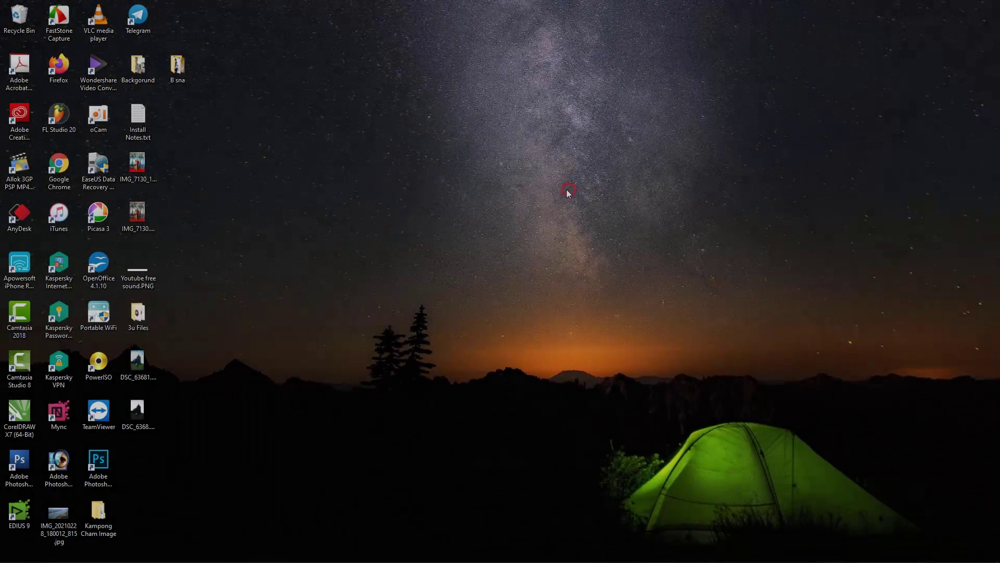
Refresh the desktop several times from its right-click menu.
right_click(523, 189)
right_click(547, 218)
left_click(551, 248)
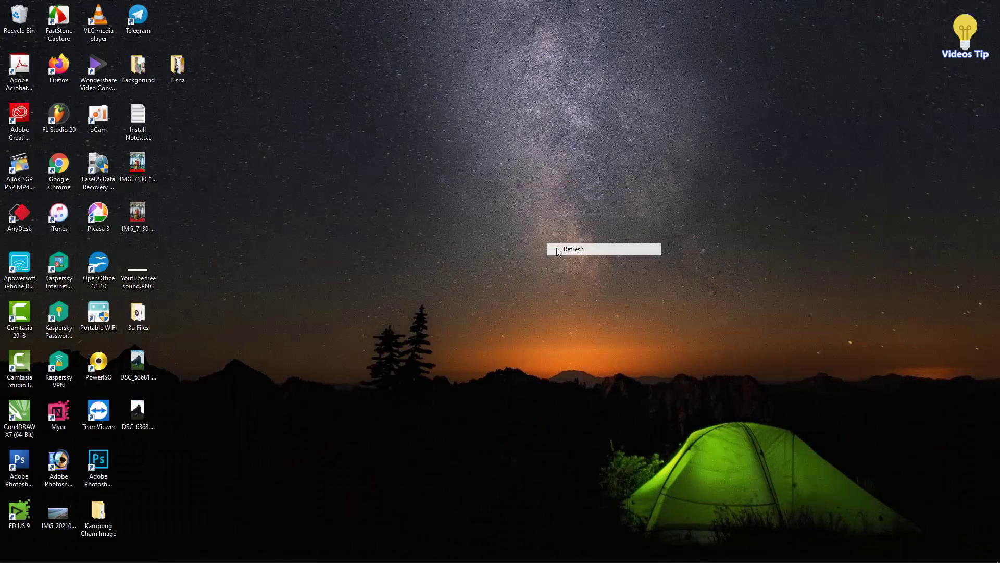
right_click(556, 247)
right_click(569, 272)
left_click(573, 309)
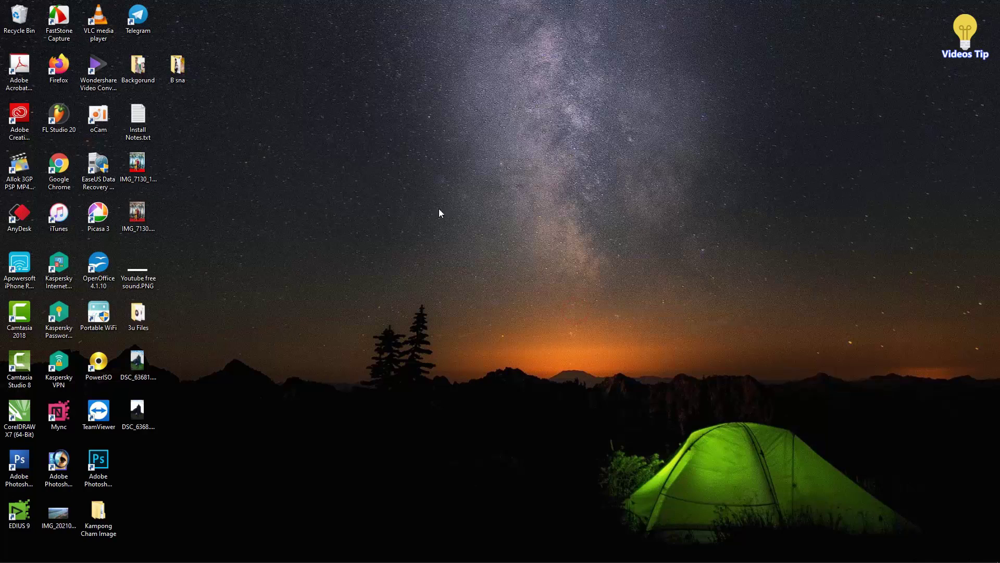
right_click(476, 218)
left_click(492, 247)
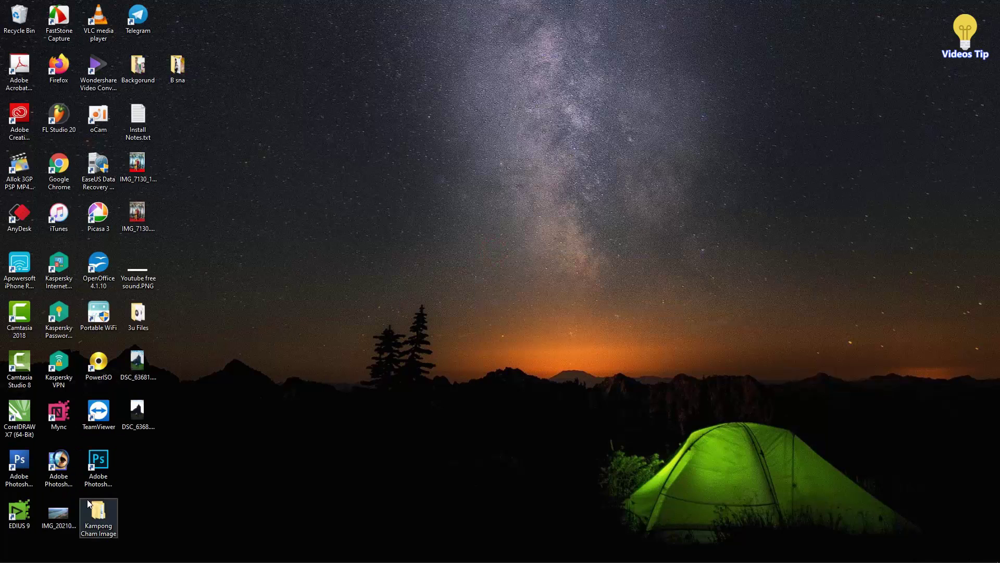
View the aerial bridge photo zoomed in within Windows Photos, then close the viewer.
double_click(59, 513)
scroll(473, 190, "up", 5)
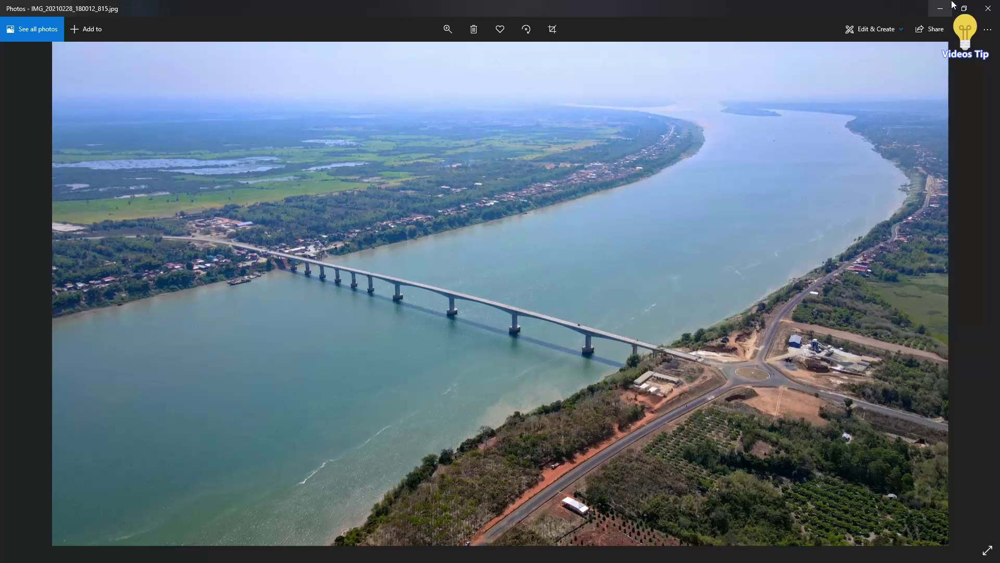
left_click(988, 8)
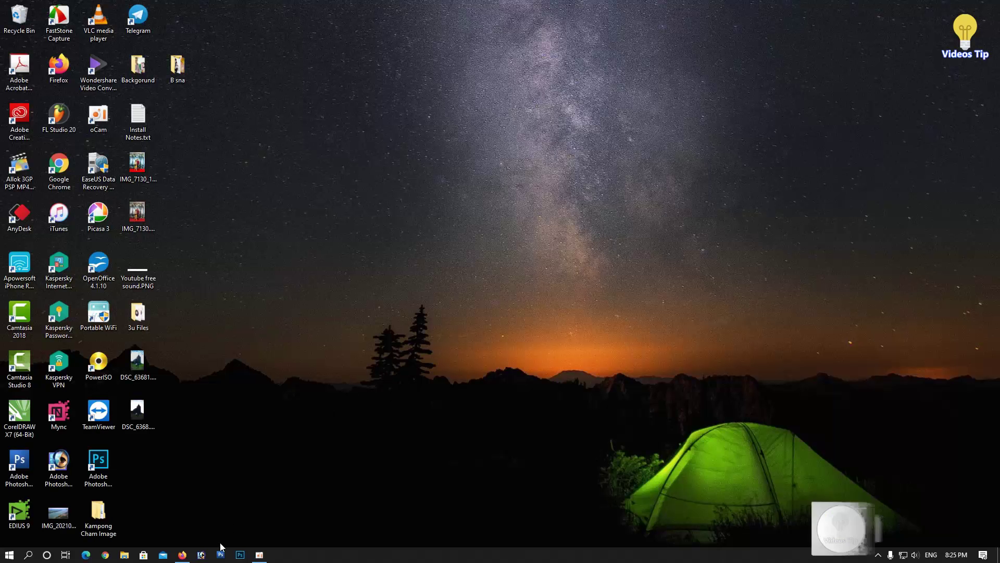
Launch Photoshop CS3 and open IMG_20210228_180012_815.jpg from the Desktop.
left_click(220, 554)
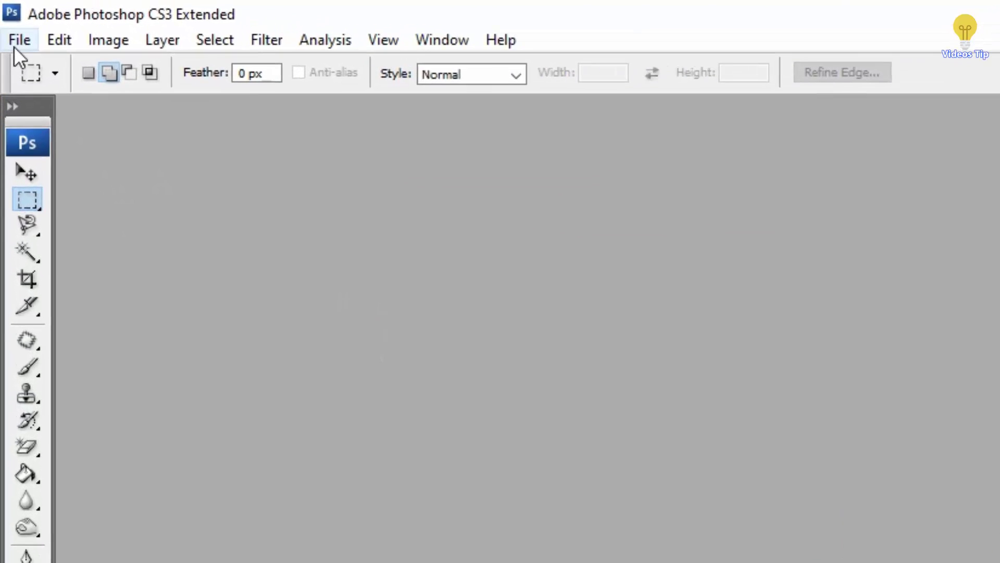
left_click(19, 46)
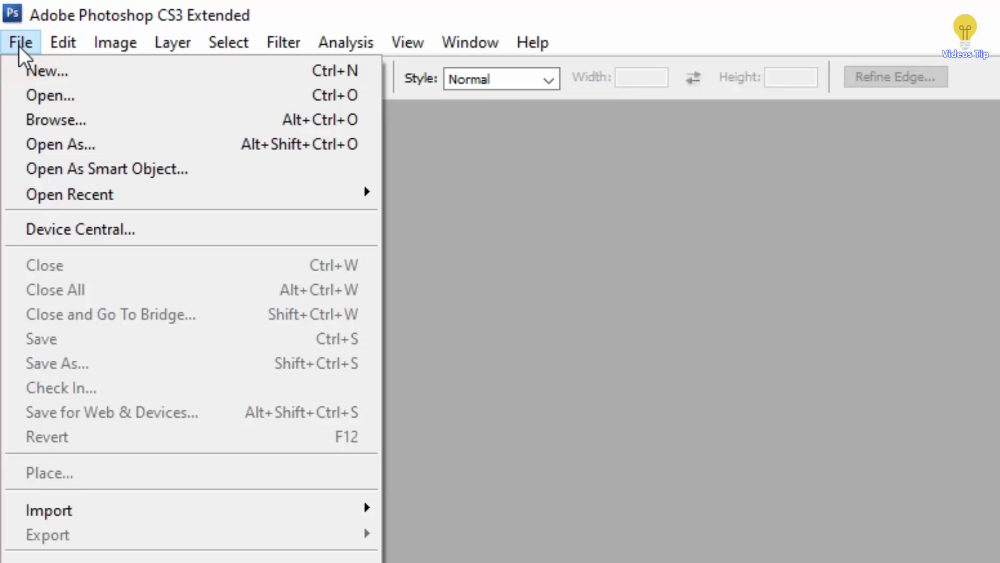
left_click(51, 94)
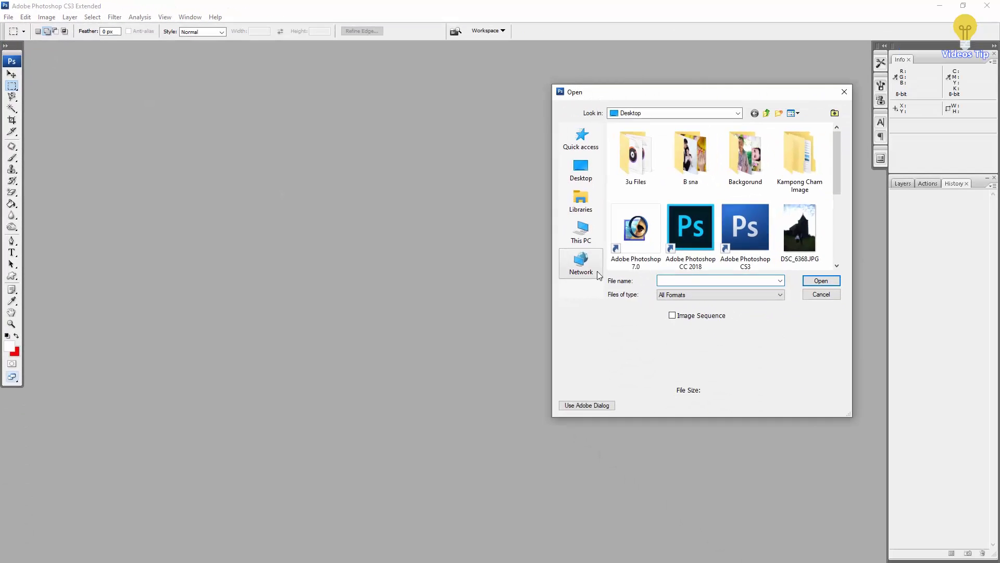
scroll(639, 224, "down", 1)
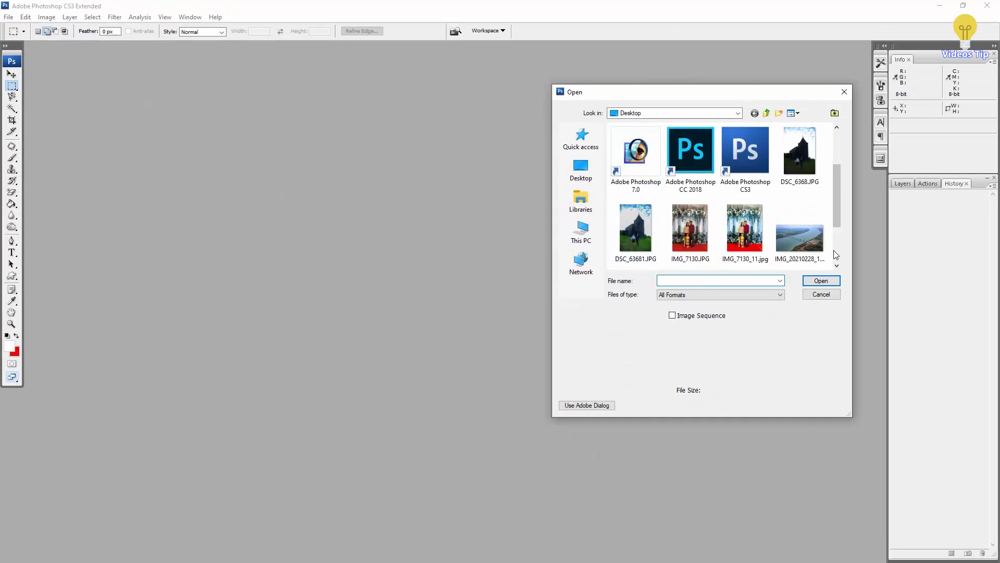
left_click(824, 245)
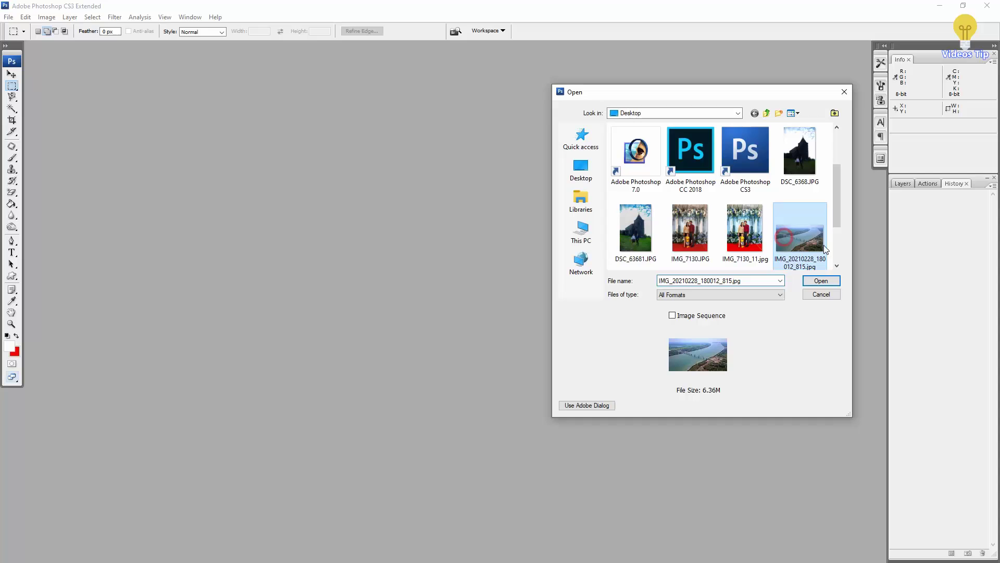
left_click(823, 281)
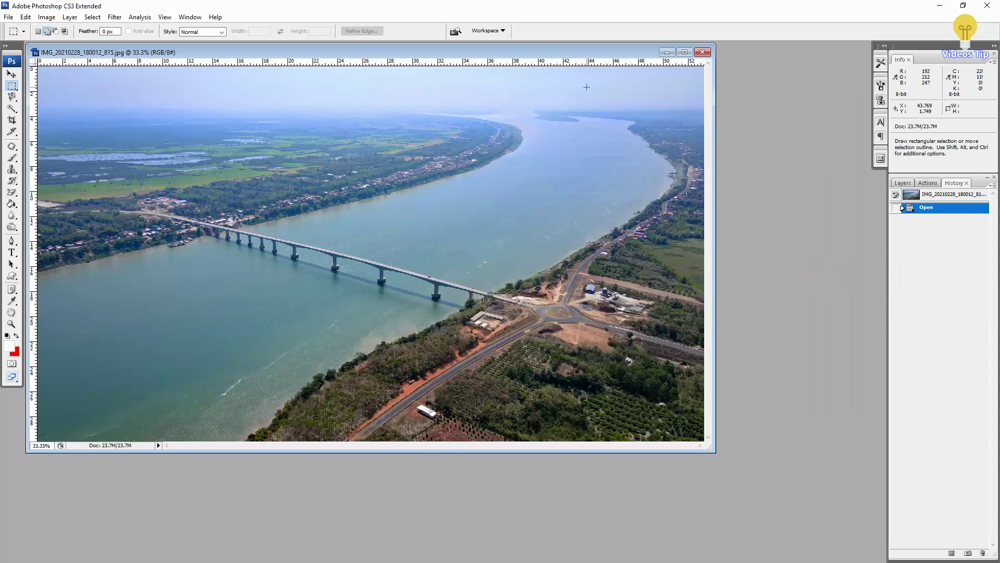
Maximize the image window and fit the bridge photo on screen.
left_click(688, 52)
key("ctrl+0")
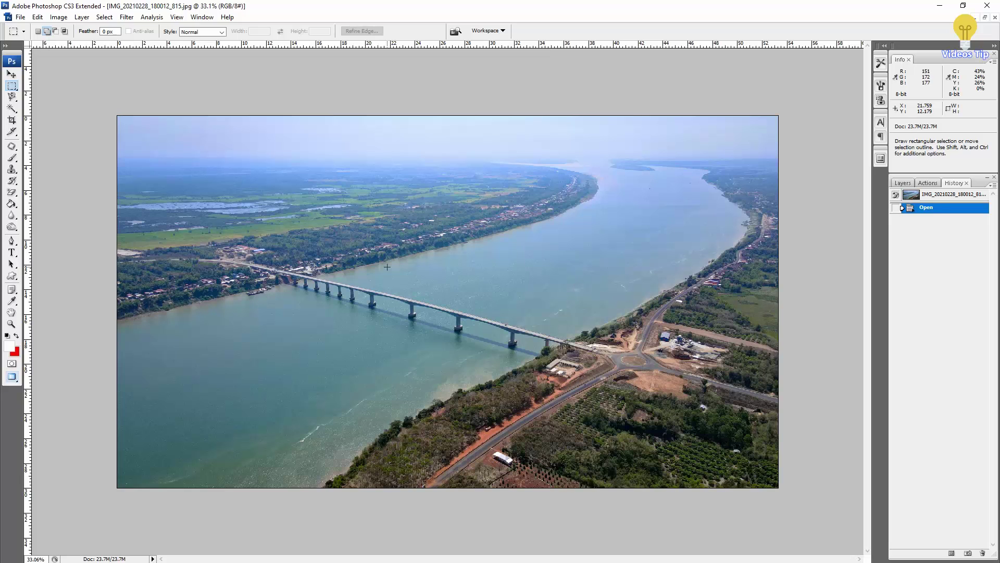
key("ctrl+0")
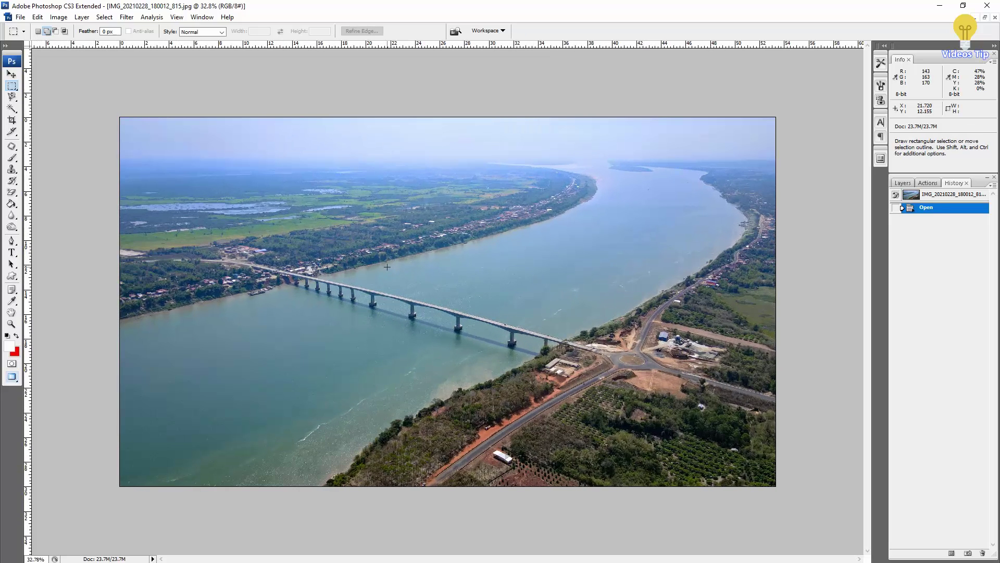
Apply Auto Levels and compare the photo before and after.
key("ctrl+shift+l")
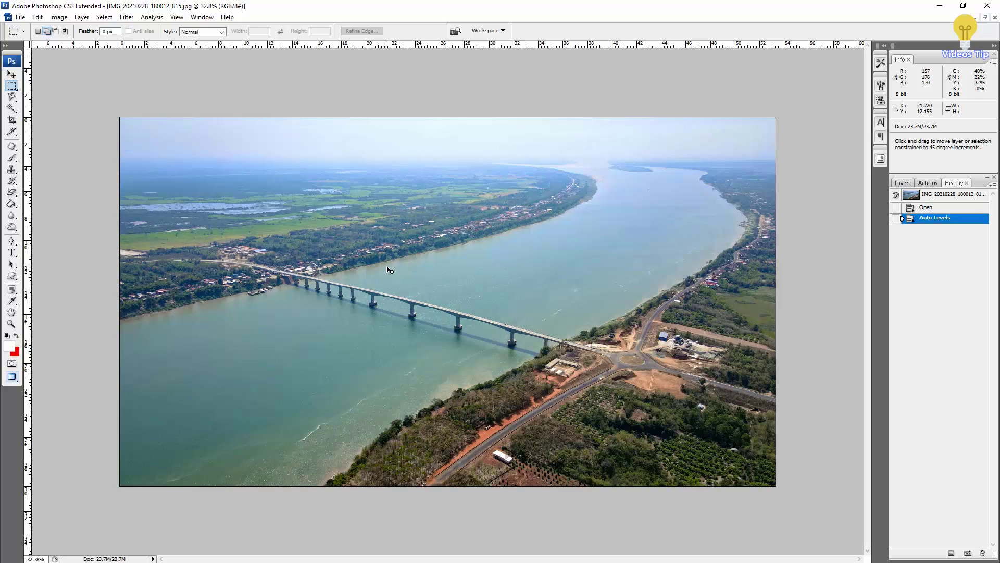
key("ctrl+0")
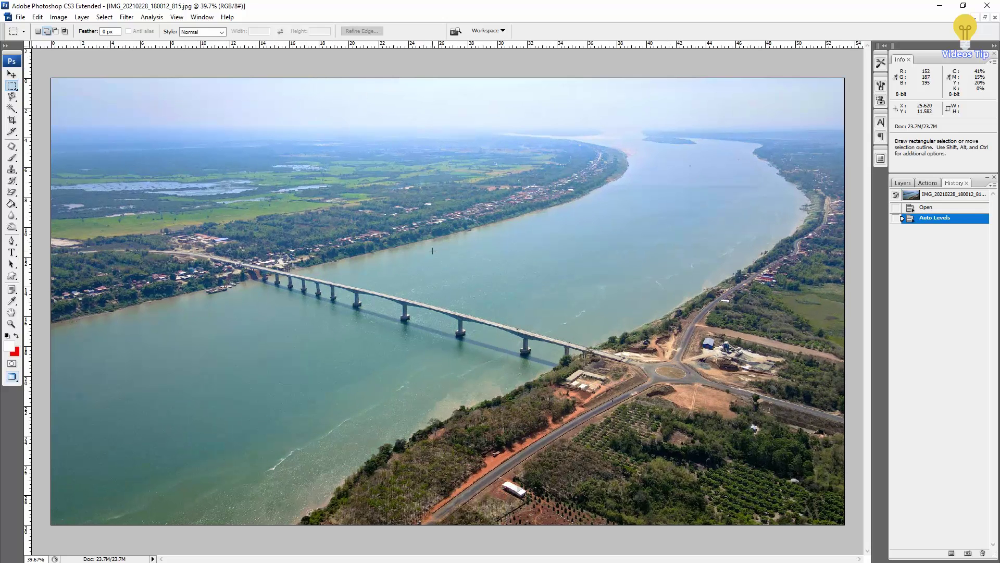
key("ctrl+z")
key("ctrl+z")
key("ctrl+z")
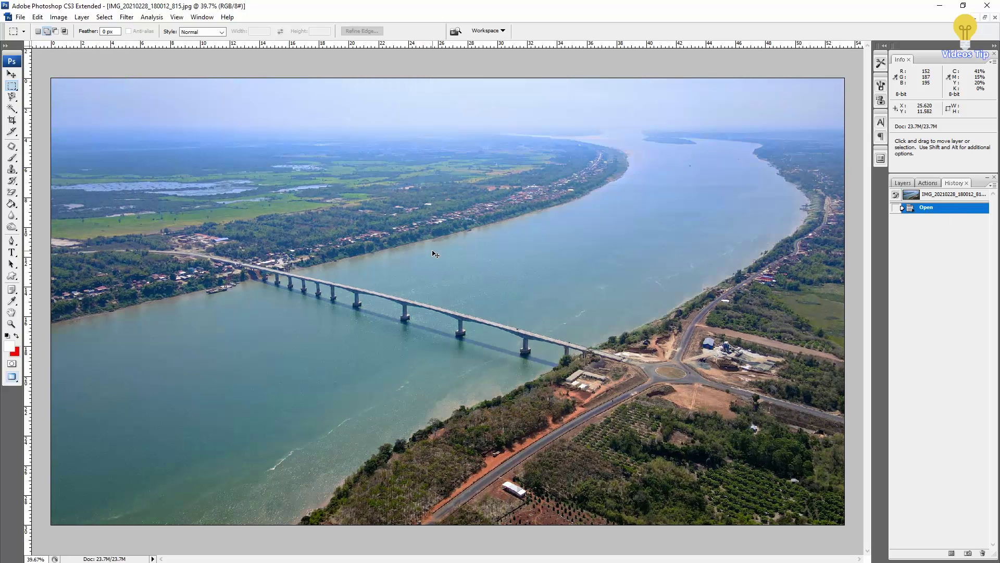
key("ctrl+z")
key("ctrl+z")
key("ctrl+z")
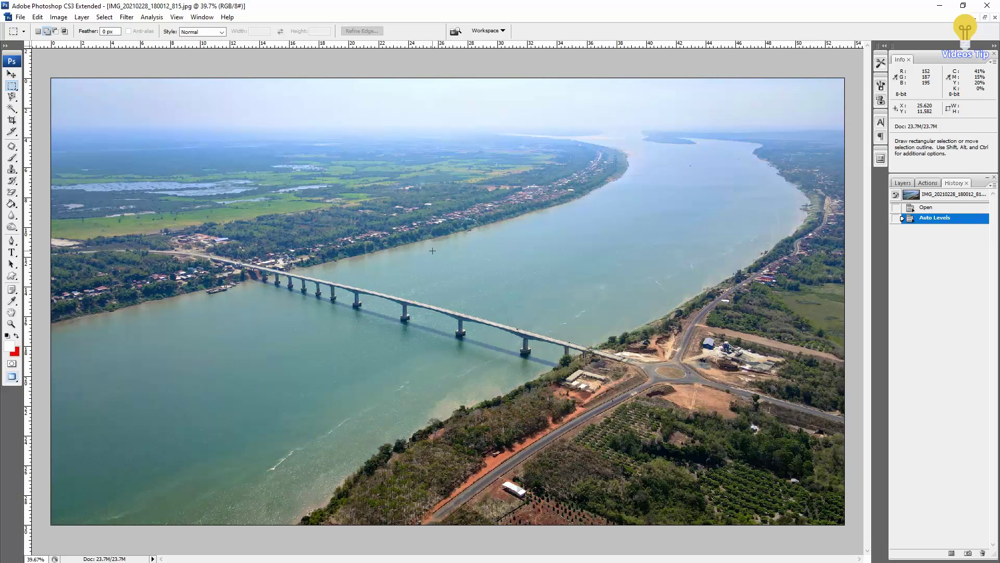
key("ctrl+minus")
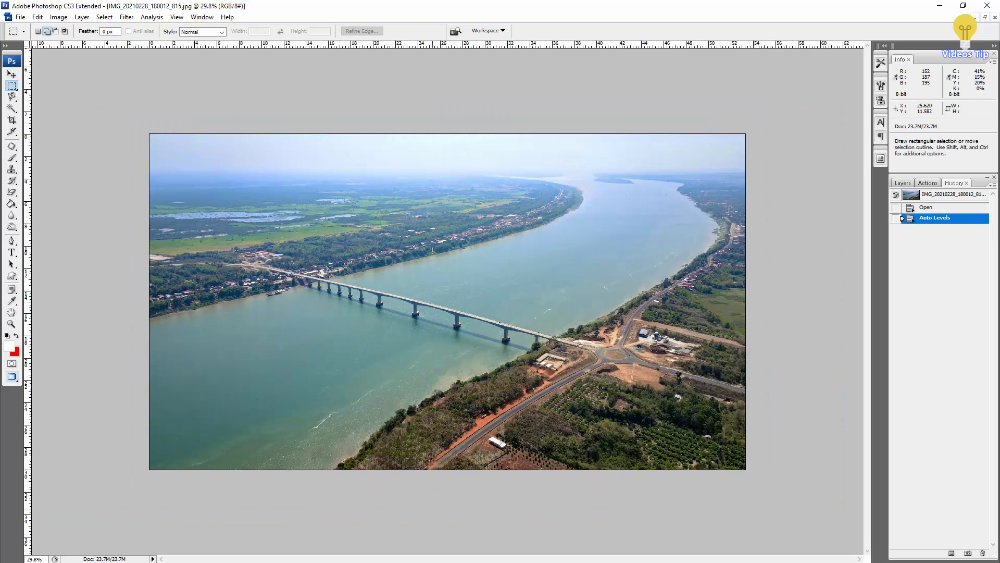
key("alt+i")
In Selective Color, boost Cyan in the Cyans range to +100.
key("a")
key("s")
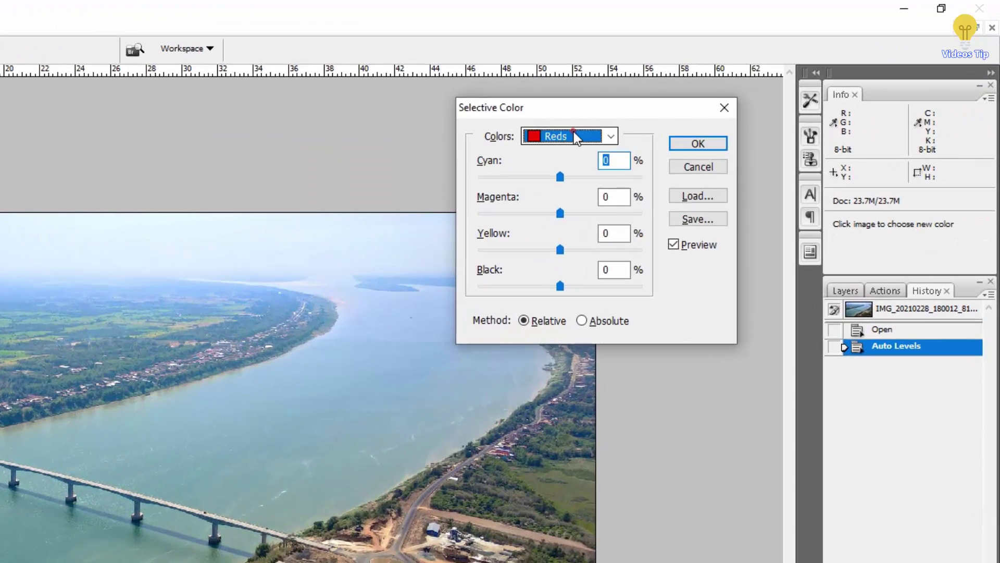
left_click(575, 131)
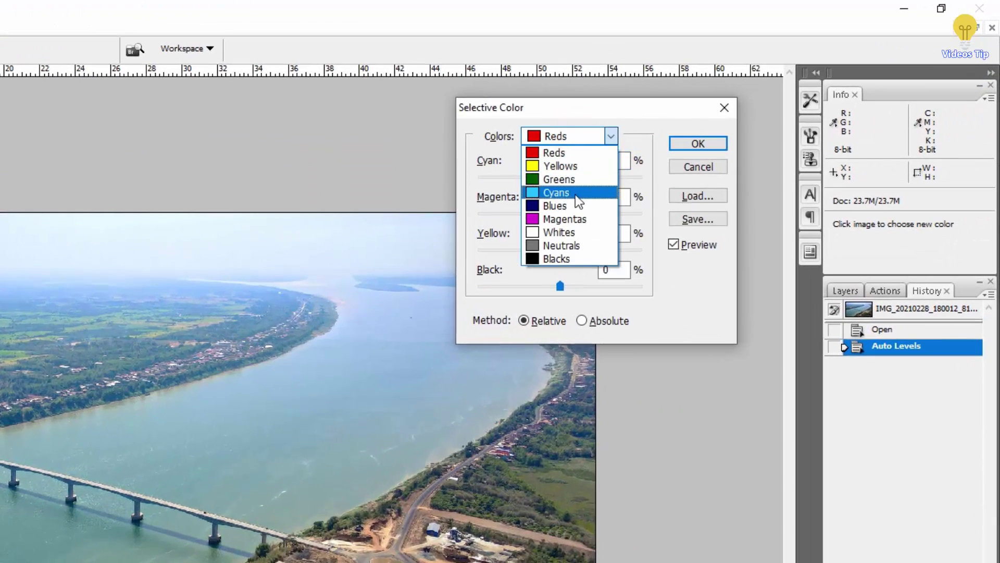
left_click(609, 192)
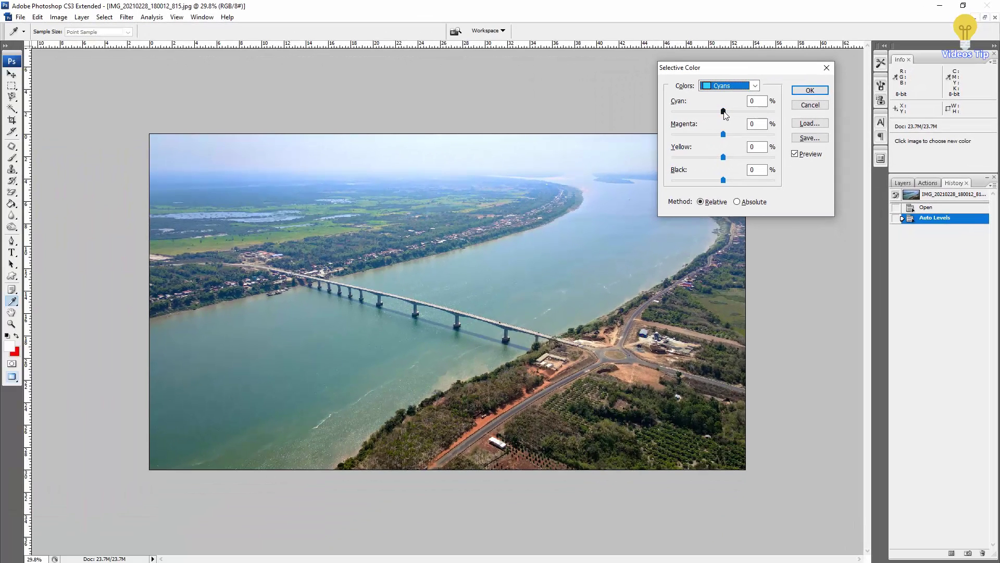
left_click_drag(723, 111, 738, 111)
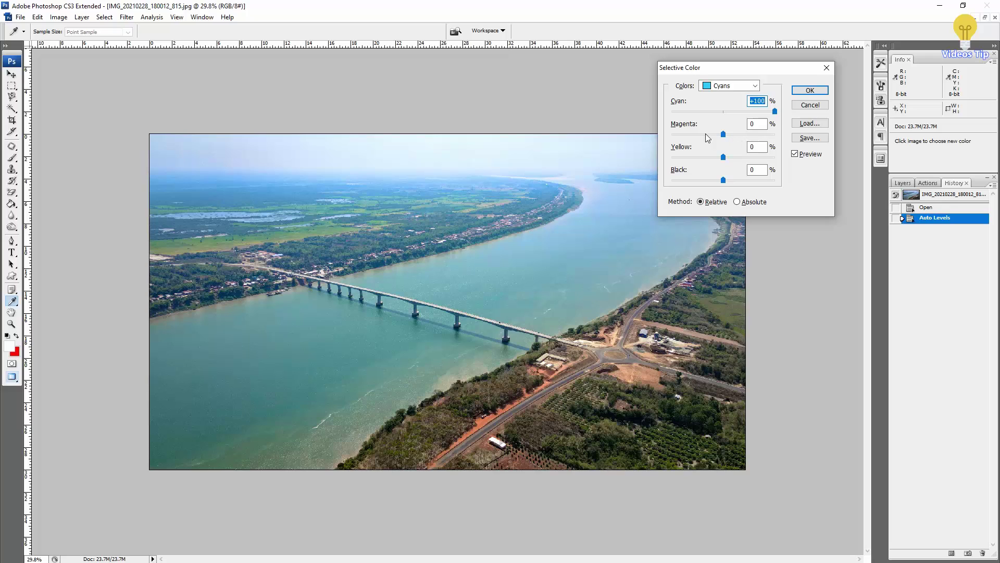
Set Greens magenta to -40, check the preview, and apply Selective Color.
left_click(729, 85)
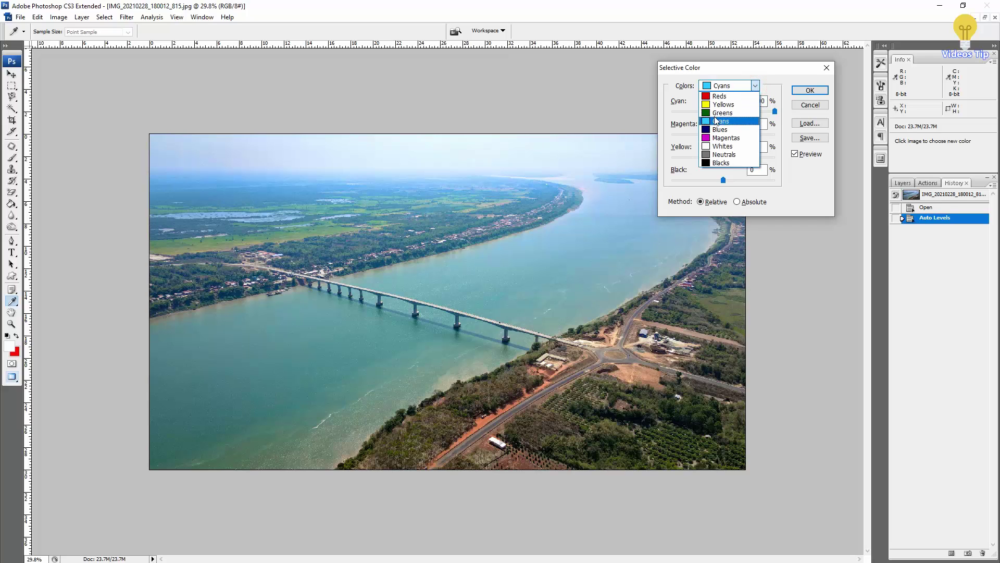
left_click(722, 113)
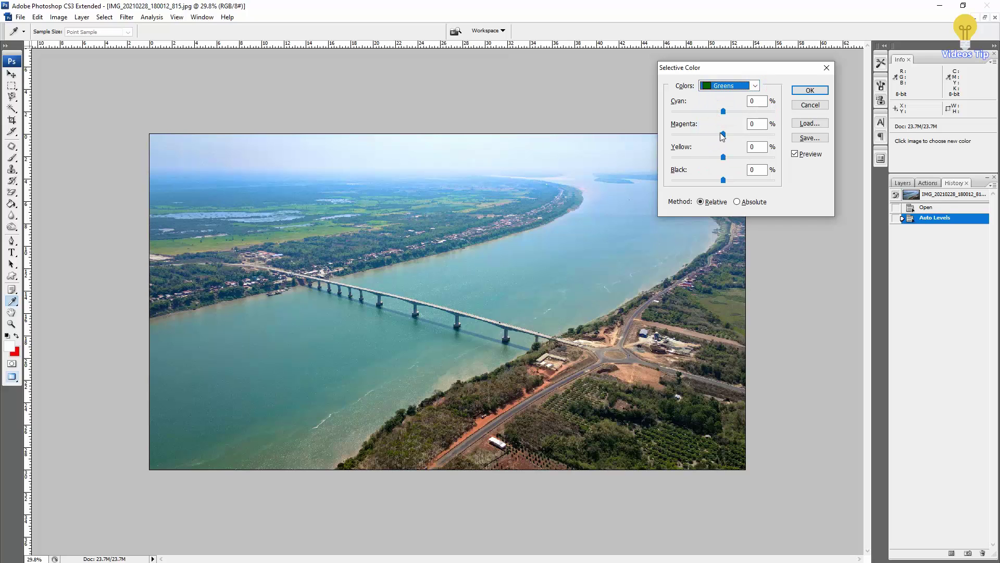
mouse_move(722, 135)
left_mouse_down()
mouse_move(693, 135)
mouse_move(715, 145)
mouse_move(704, 145)
left_mouse_up()
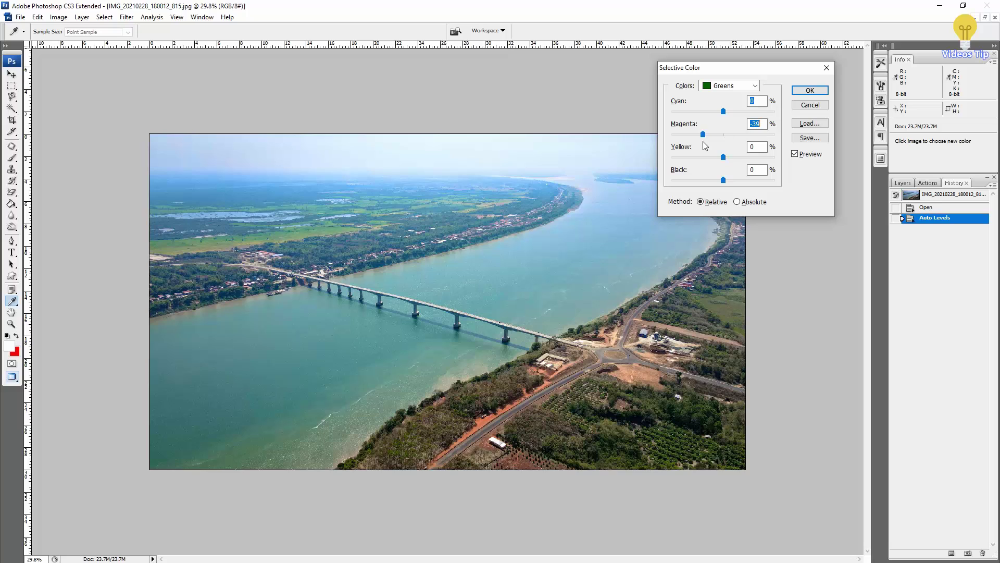
left_click(795, 154)
left_click(810, 90)
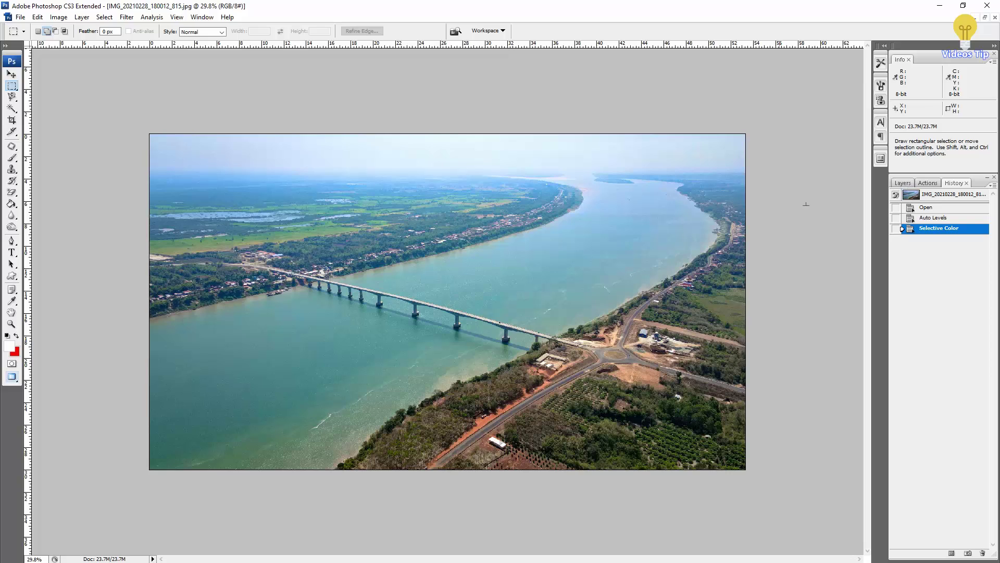
In Hue/Saturation, raise the Cyans saturation to +10, checking the preview.
key("ctrl+u")
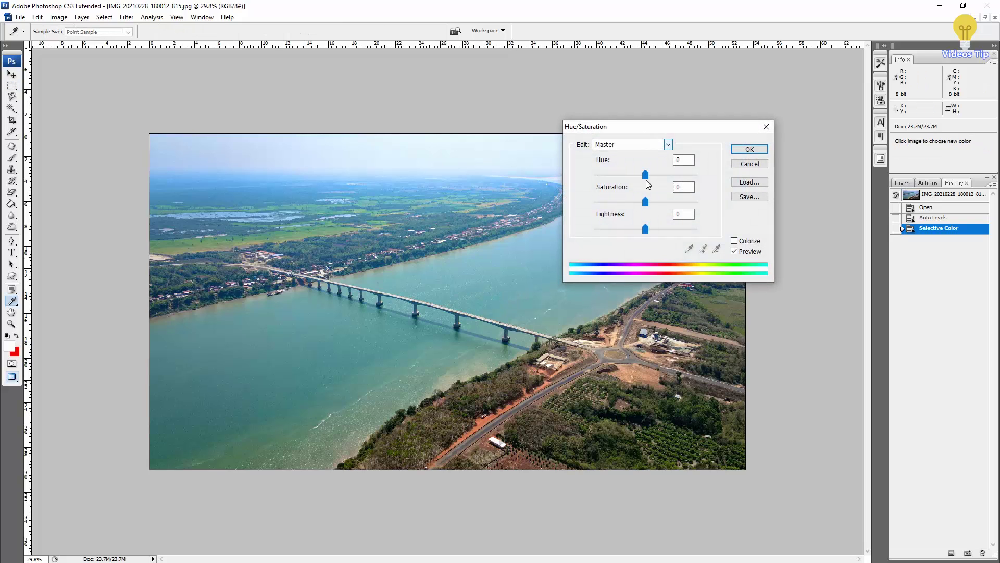
left_click_drag(646, 202, 655, 206)
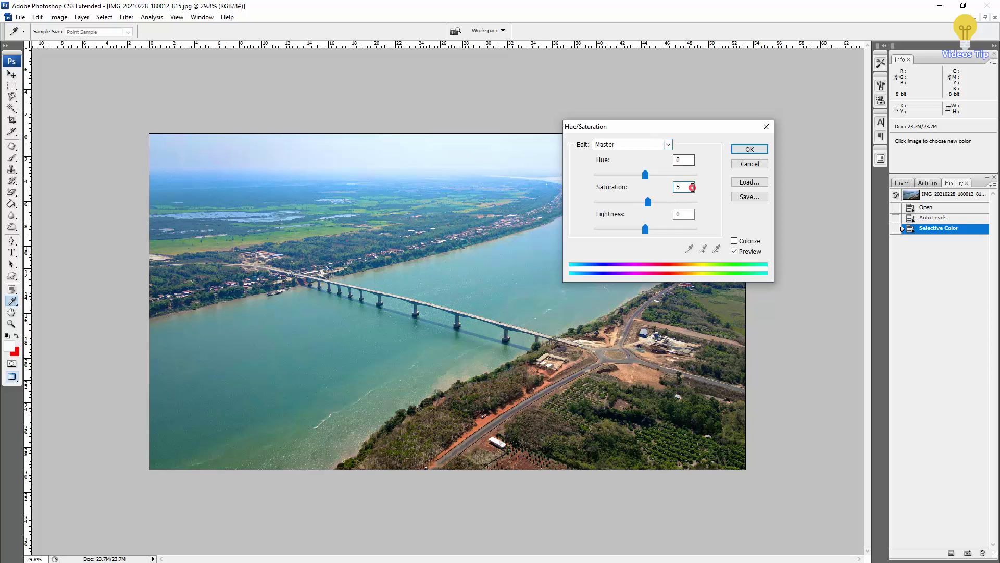
key("Down")
key("Down")
key("Down")
left_click(657, 146)
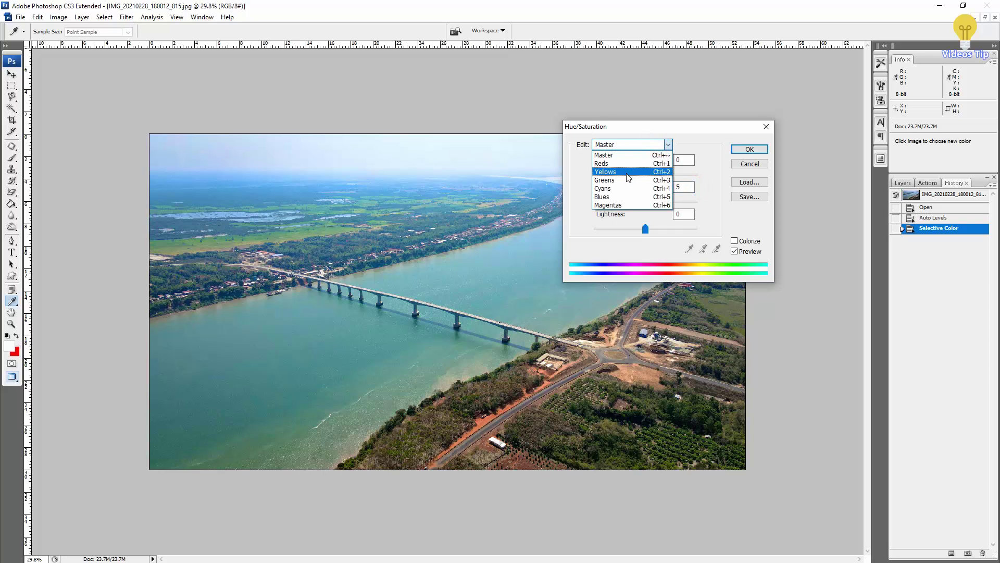
left_click(620, 188)
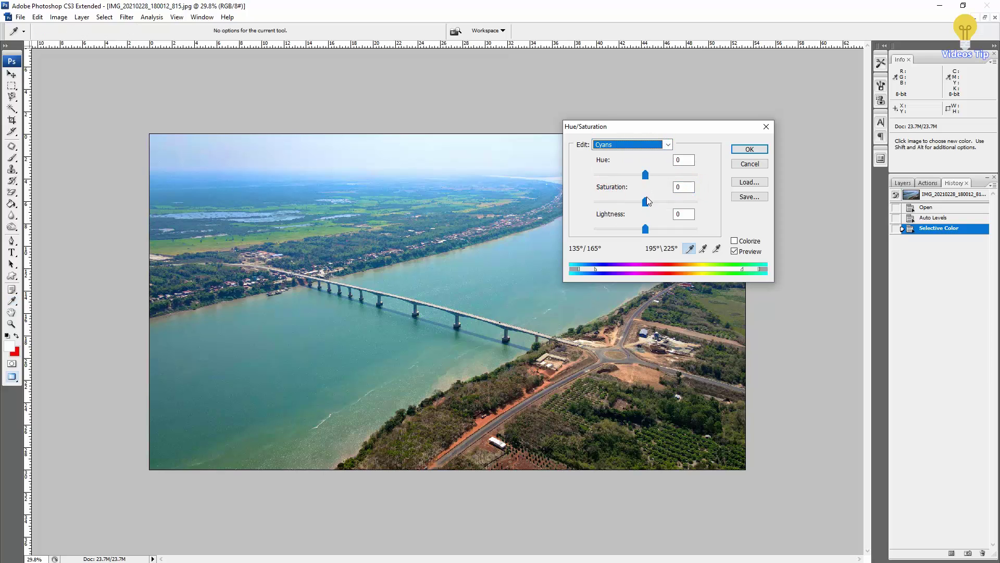
left_click_drag(647, 202, 643, 203)
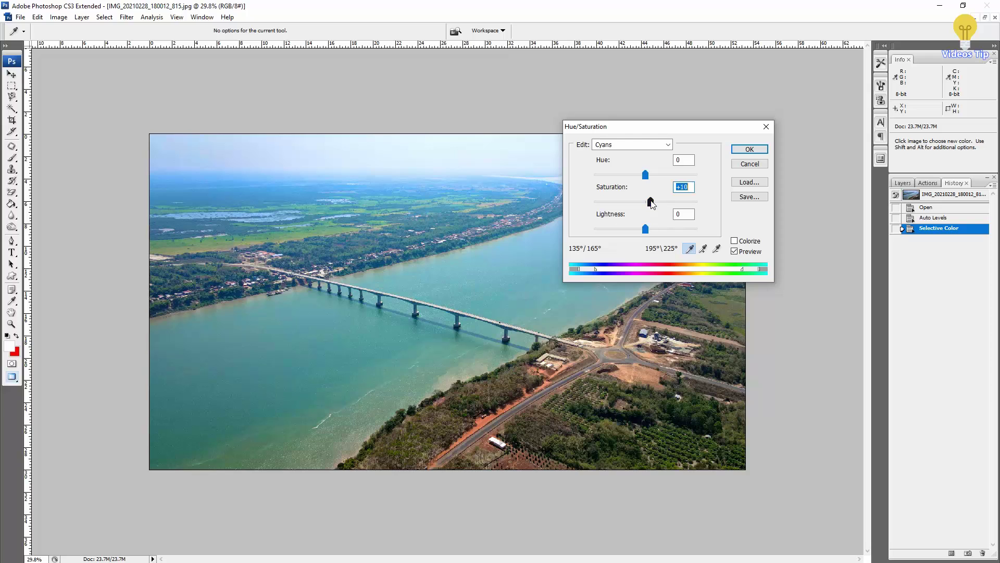
left_click(745, 252)
left_click(735, 251)
Raise the Greens saturation to about +11 and apply Hue/Saturation.
left_click(664, 144)
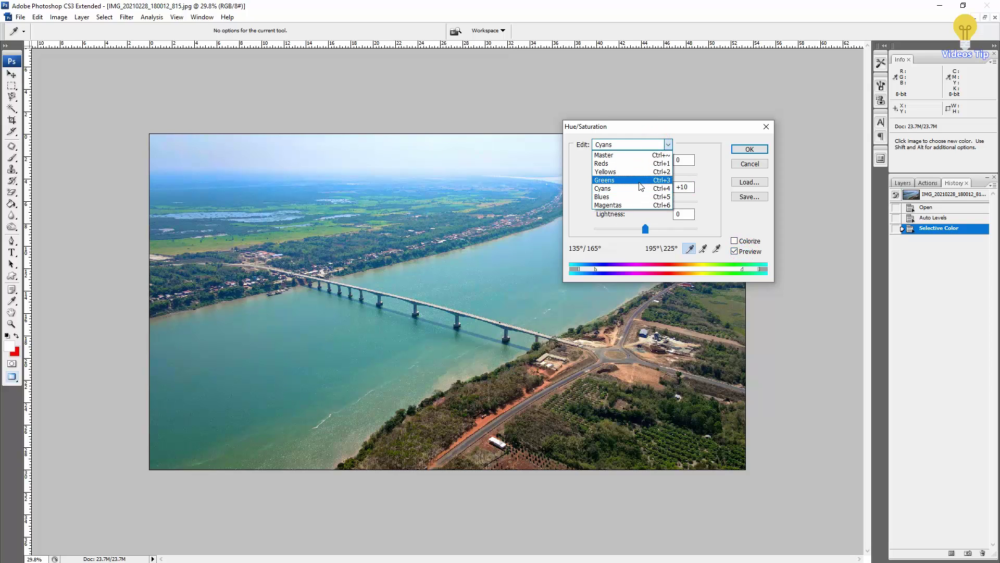
left_click(640, 181)
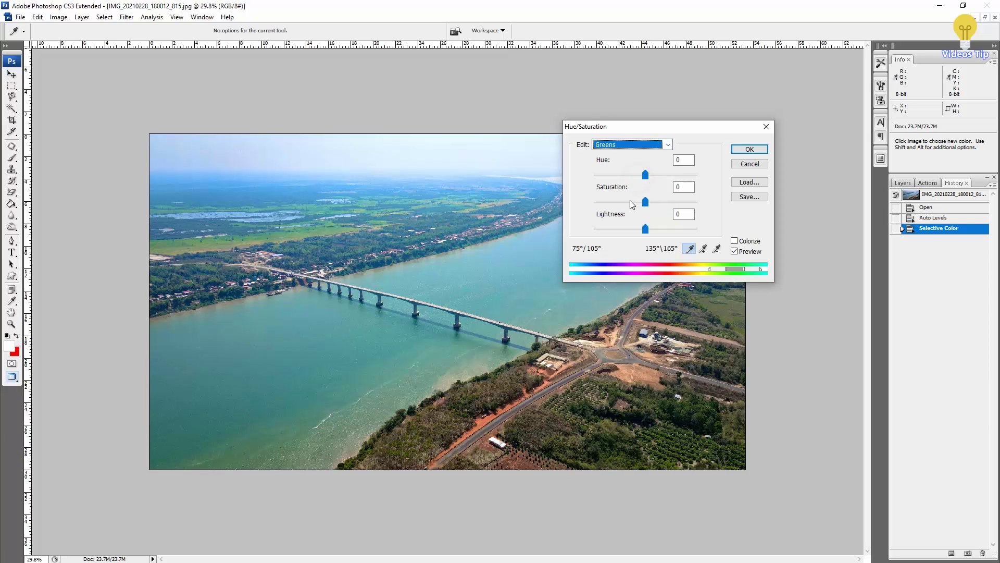
left_click_drag(648, 206, 653, 206)
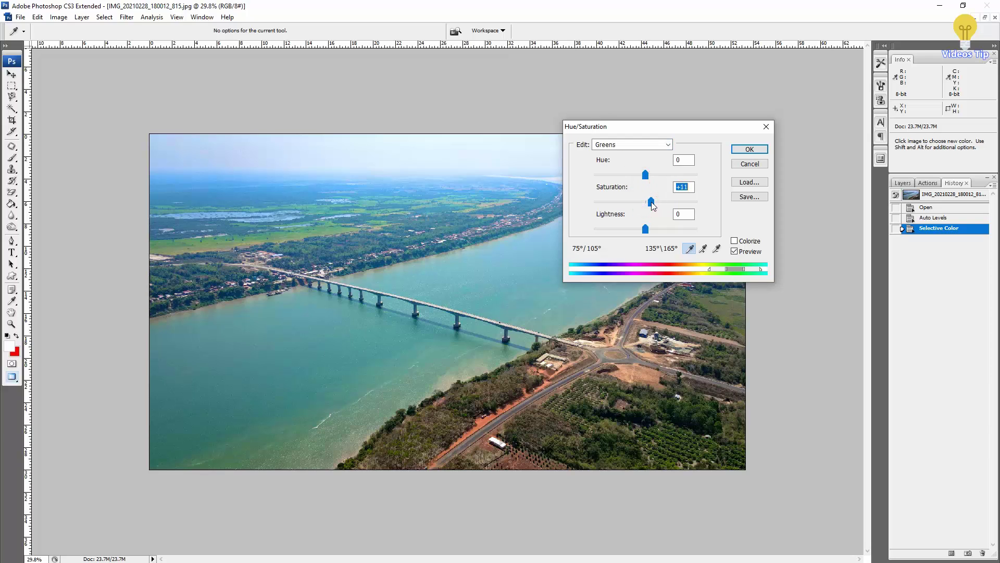
left_click(745, 249)
left_click(745, 249)
left_click(750, 150)
Apply a Color Balance shifting the midtones toward cyan at -27.
scroll(566, 245, "down", 2)
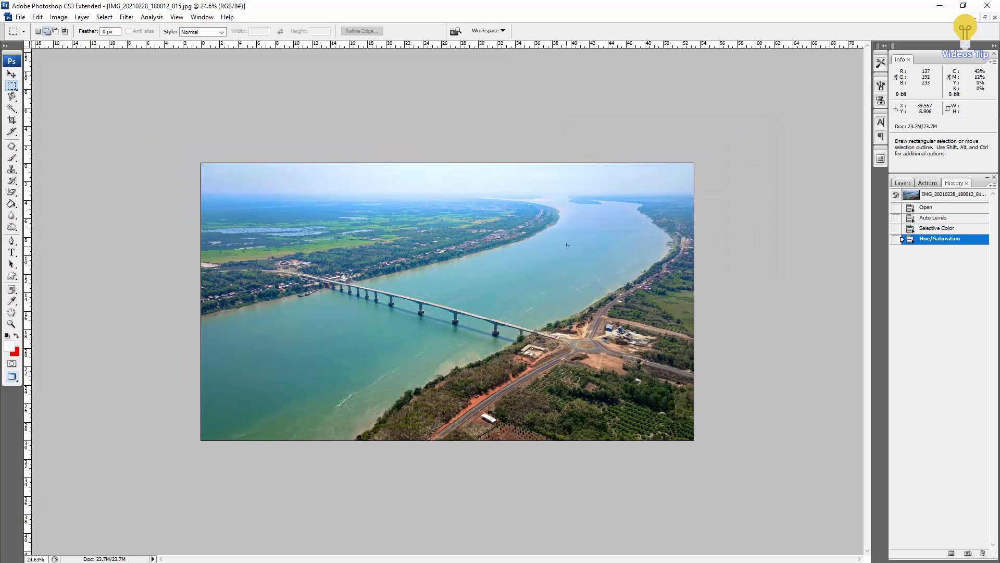
key("m")
scroll(508, 231, "up", 1)
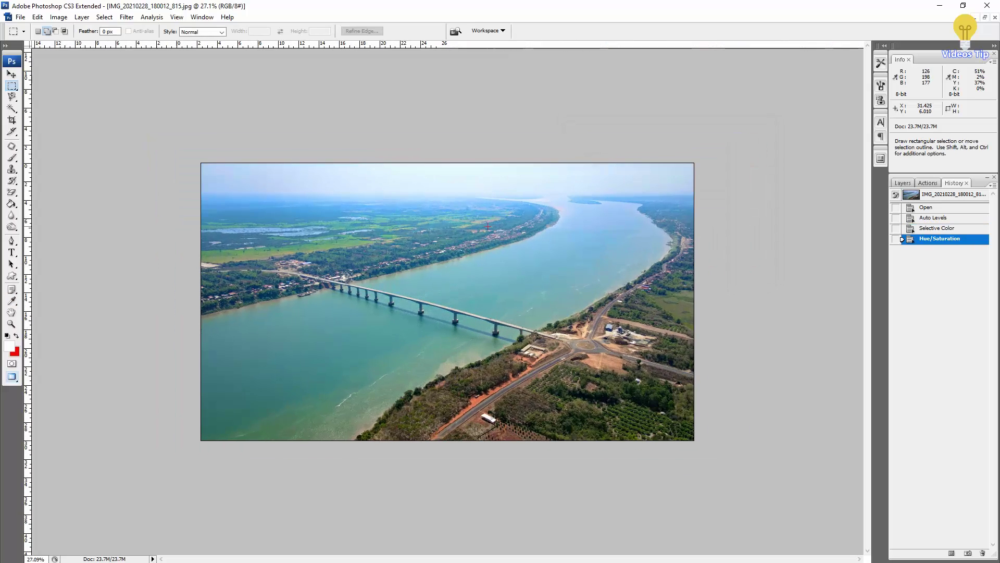
scroll(508, 231, "up", 1)
key("ctrl+b")
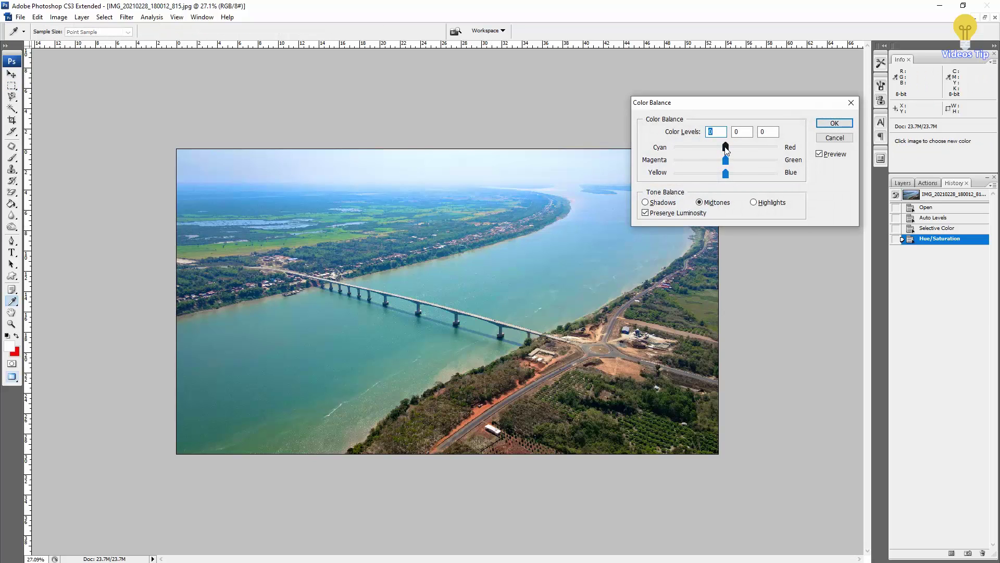
mouse_move(727, 150)
left_mouse_down()
mouse_move(744, 150)
mouse_move(714, 150)
left_mouse_up()
left_click(820, 155)
left_click(820, 155)
left_click(834, 123)
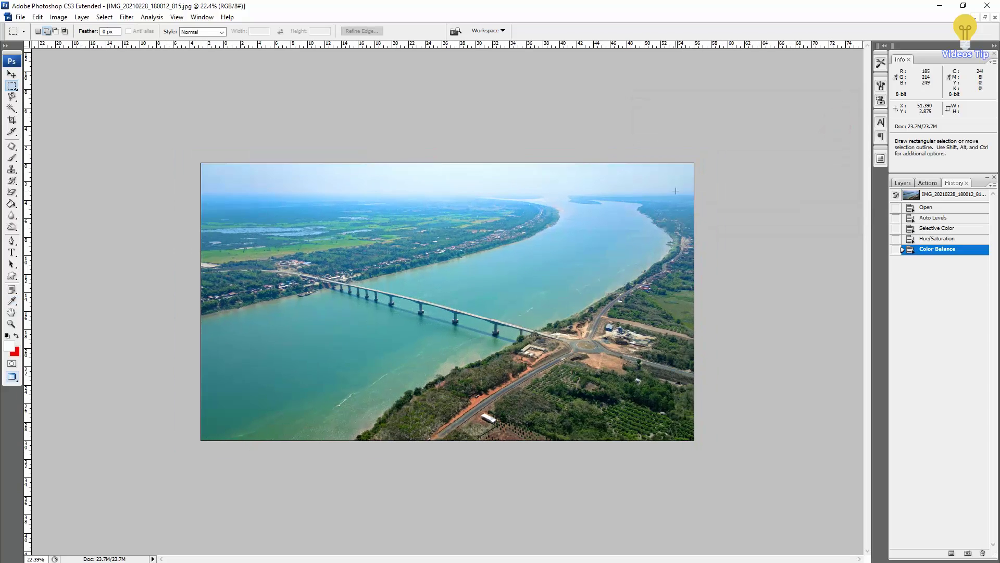
left_click(947, 197)
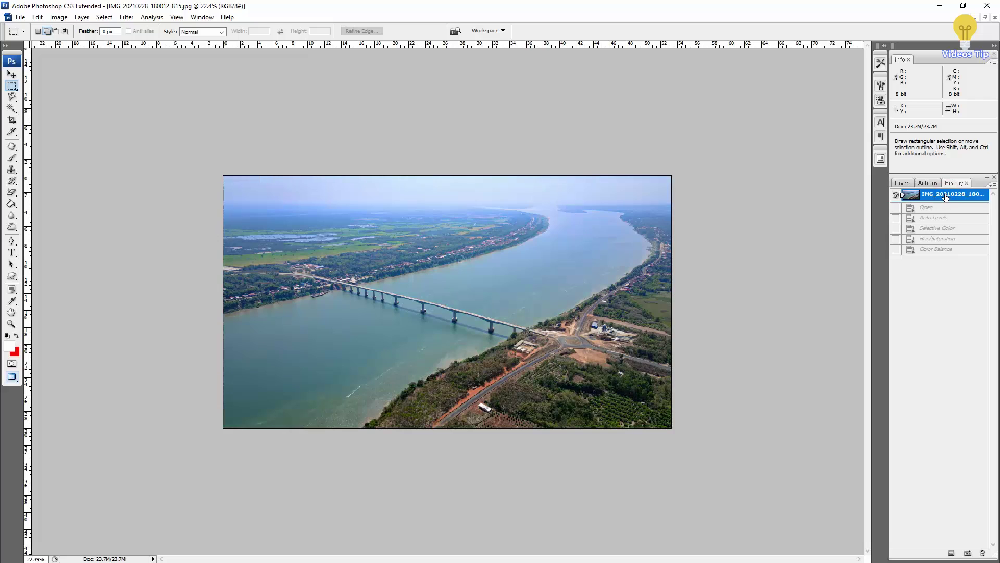
key("ctrl+z")
key("ctrl+z")
key("ctrl+z")
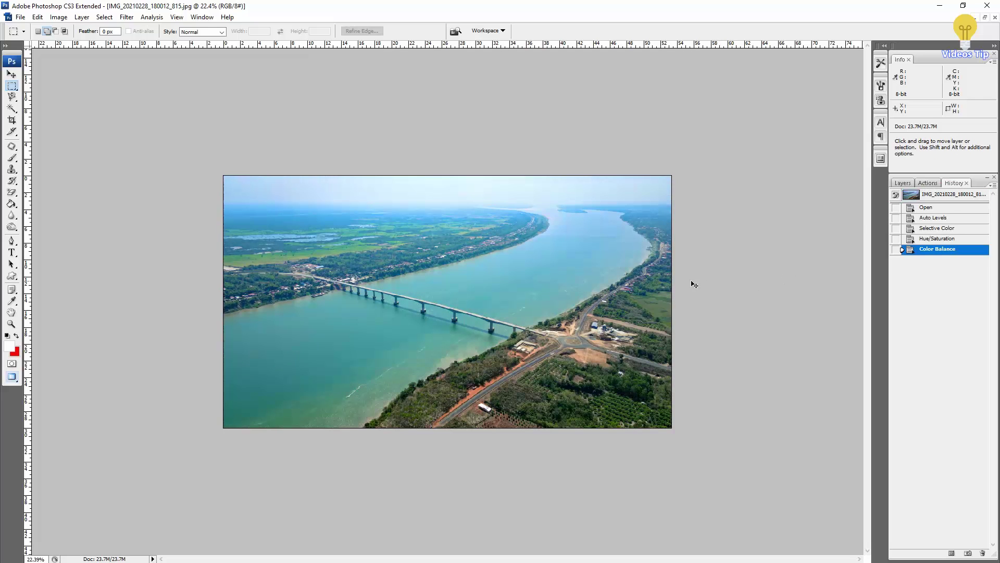
key("ctrl+z")
key("ctrl+z")
scroll(428, 252, "up", 1)
scroll(428, 251, "up", 2)
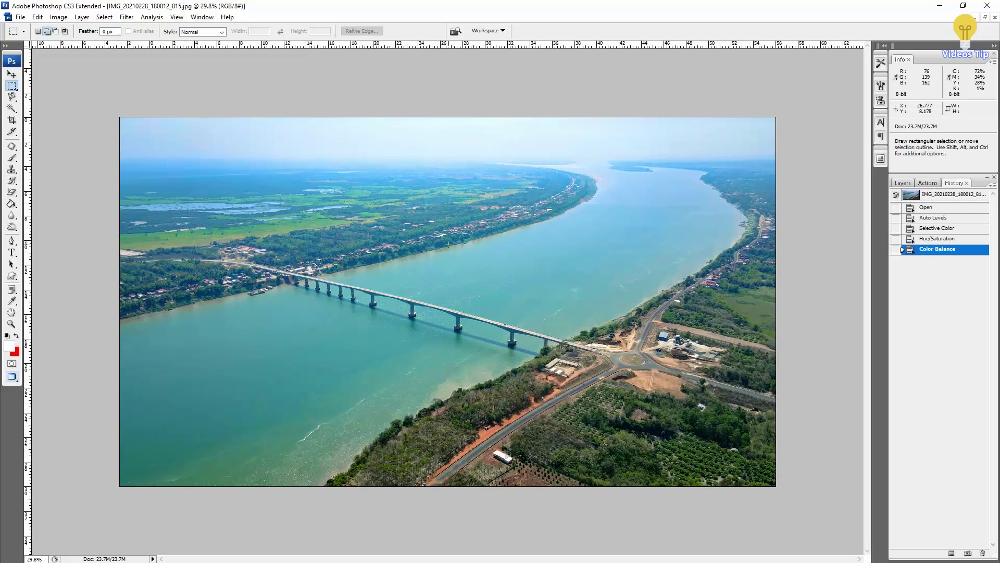
scroll(428, 252, "down", 1)
scroll(428, 251, "up", 1)
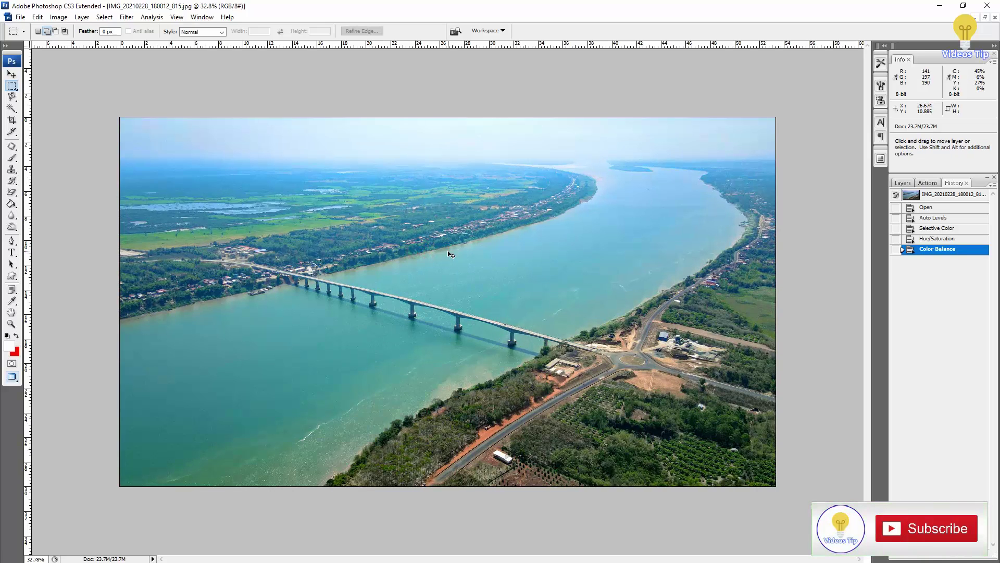
In a new Selective Color, raise Cyan and reduce Yellow in the Cyans range.
key("alt+i")
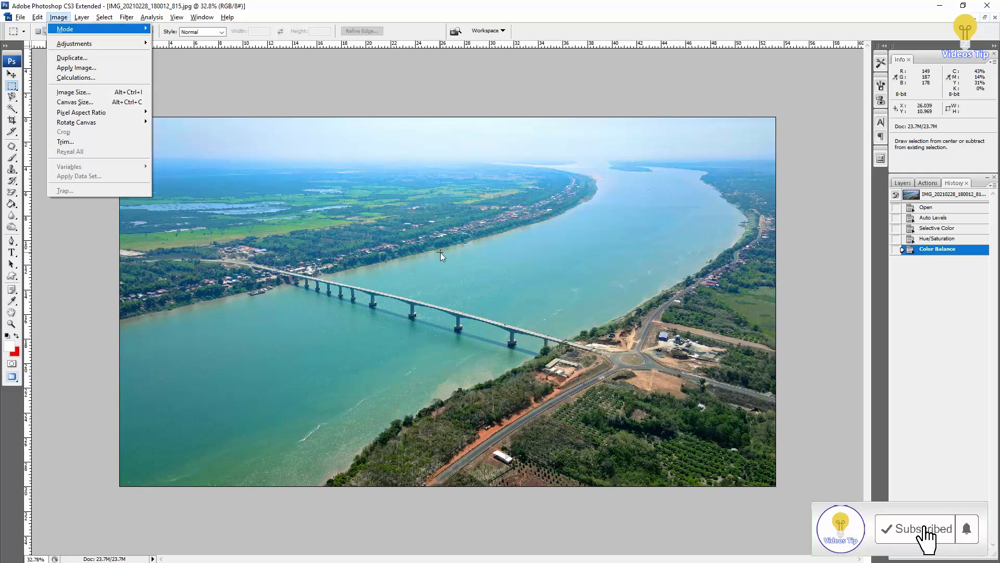
key("a")
key("s")
left_click(755, 86)
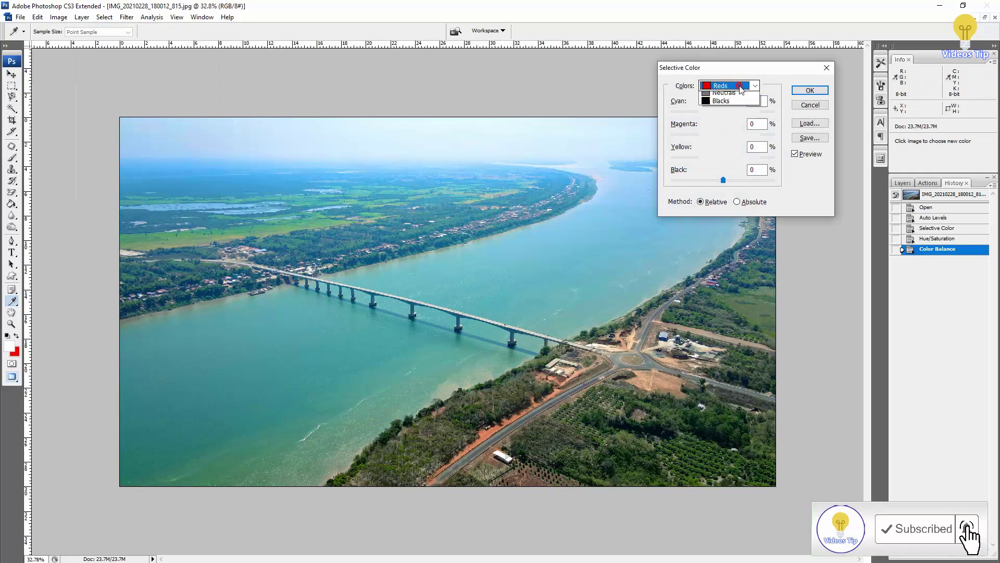
left_click(734, 121)
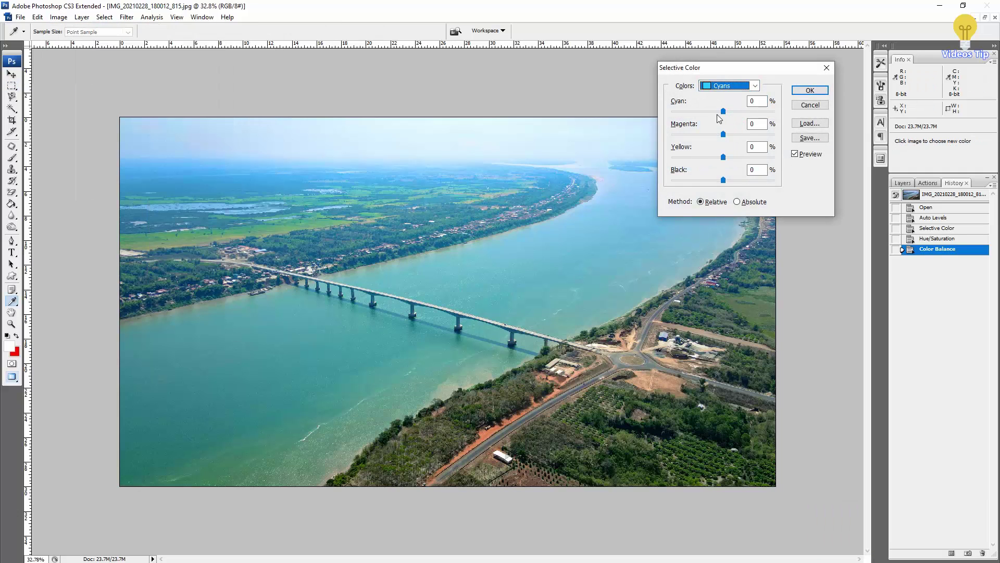
left_click_drag(723, 111, 741, 111)
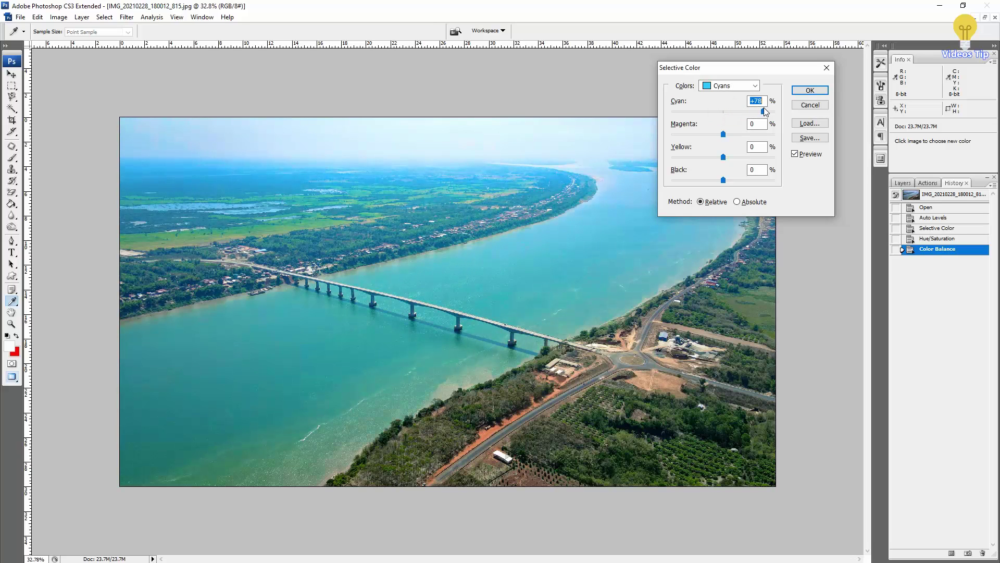
left_click_drag(762, 107, 768, 110)
mouse_move(723, 159)
left_mouse_down()
mouse_move(684, 165)
mouse_move(737, 165)
left_mouse_up()
left_click_drag(742, 165, 743, 166)
Pull Greens magenta to -75, compare the preview, and apply the correction.
left_click(739, 86)
left_click(724, 113)
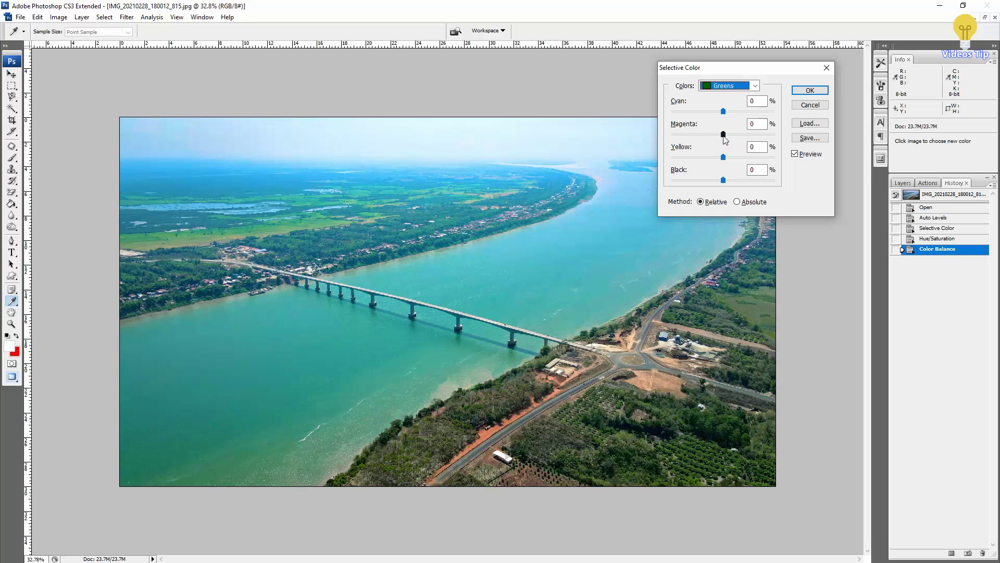
mouse_move(724, 134)
left_mouse_down()
mouse_move(703, 134)
mouse_move(737, 141)
mouse_move(675, 141)
left_mouse_up()
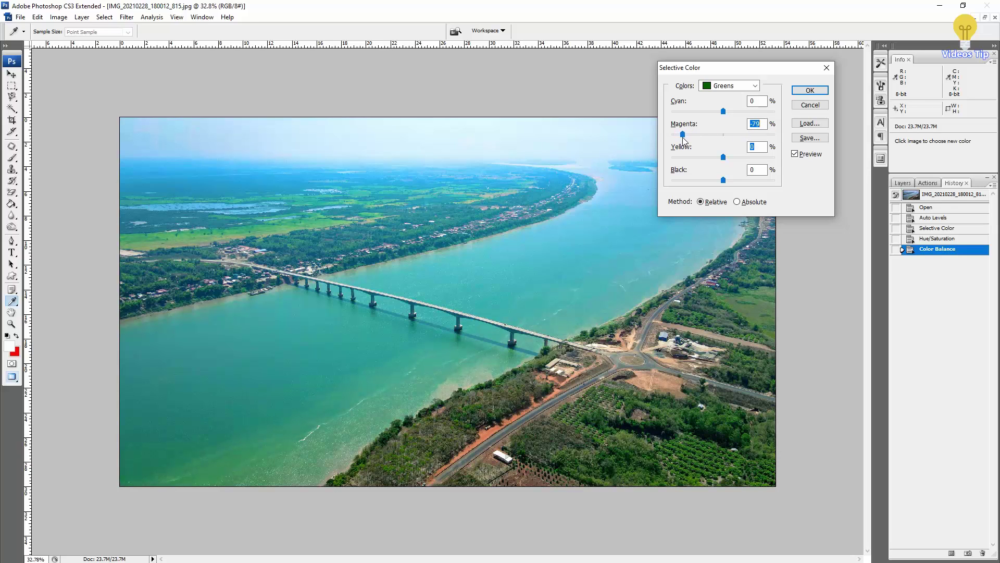
left_click_drag(684, 134, 685, 135)
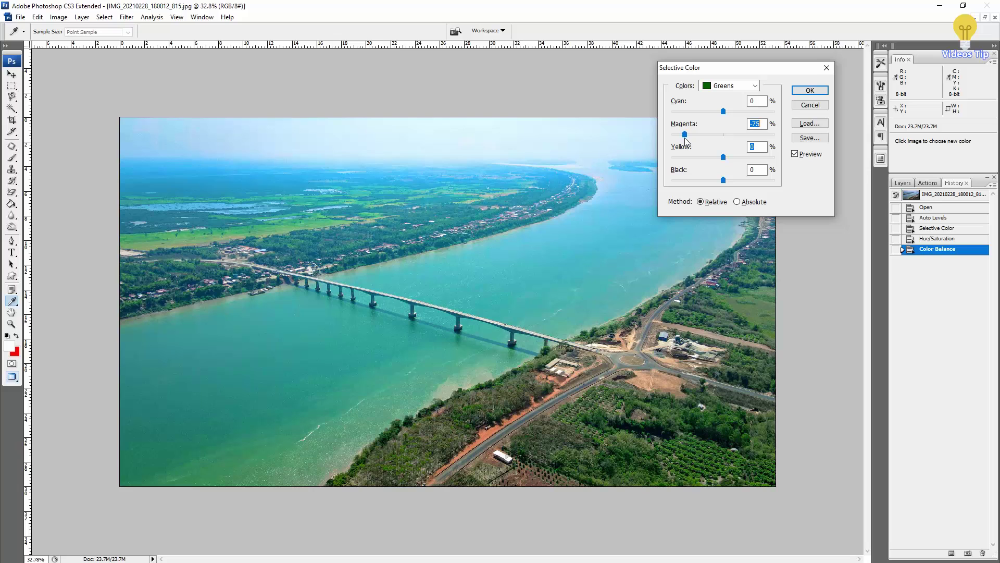
left_click(810, 156)
left_click(810, 156)
left_click(810, 157)
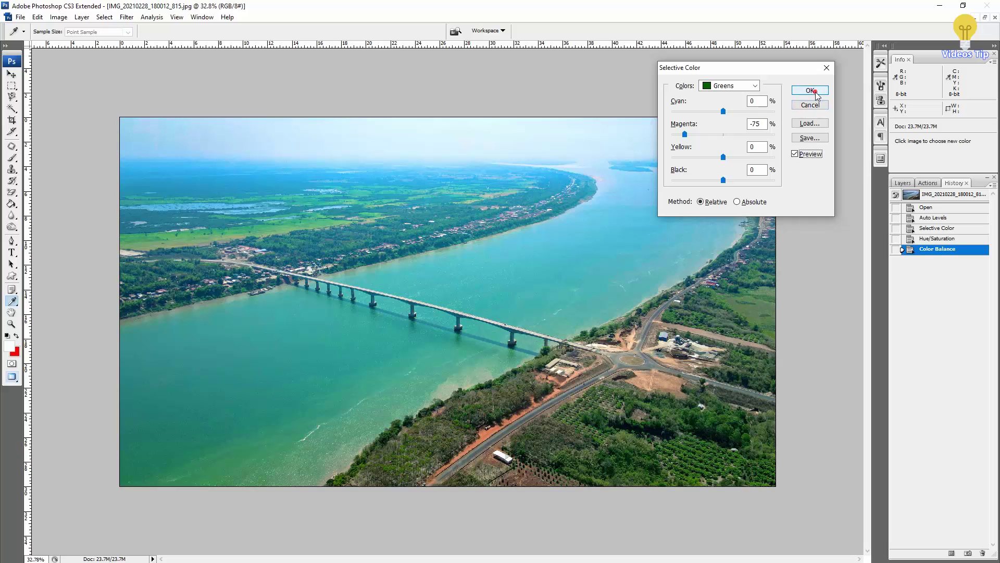
left_click(811, 92)
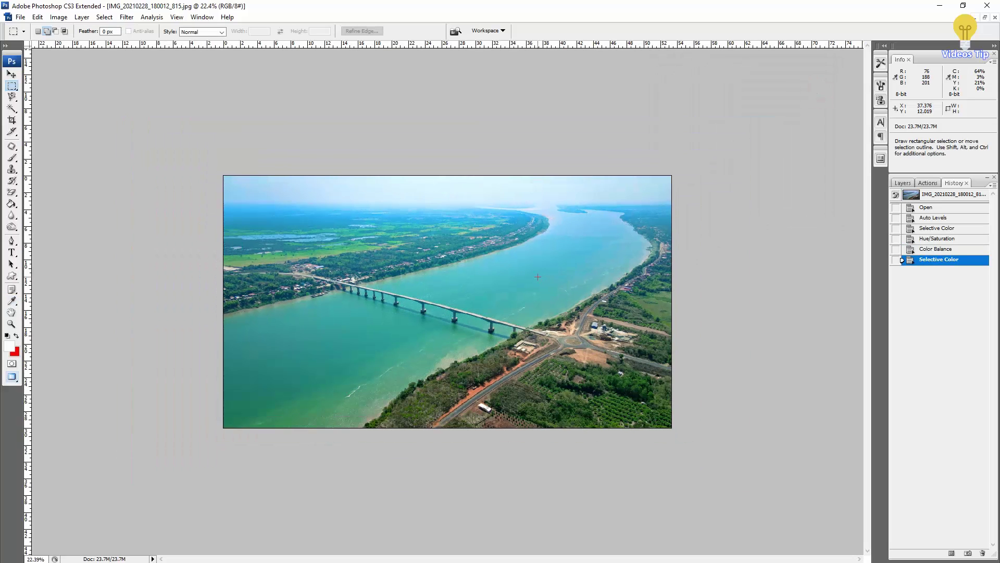
Zoom in and set the Levels black input to 15.
key("ctrl+plus")
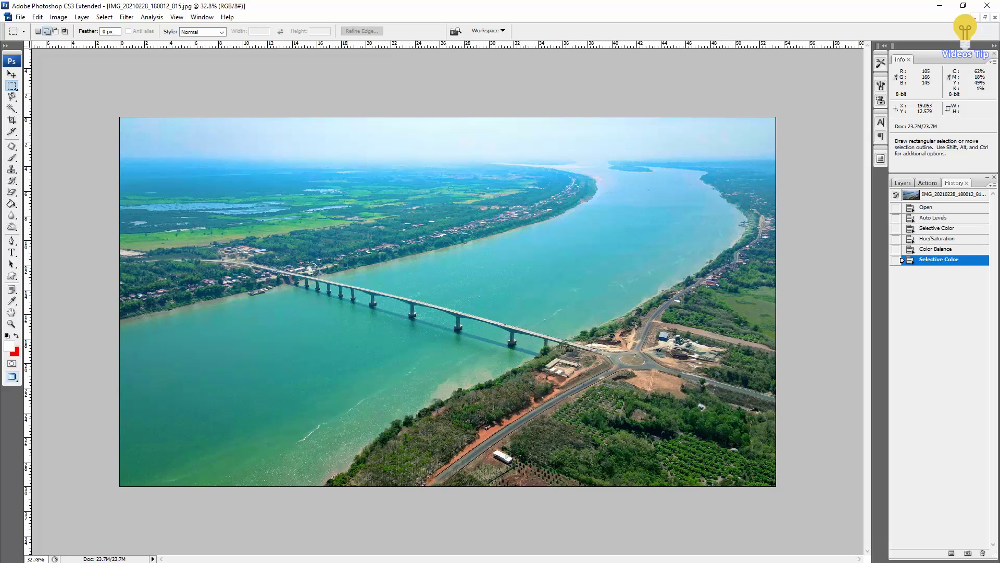
key("i")
key("ctrl+l")
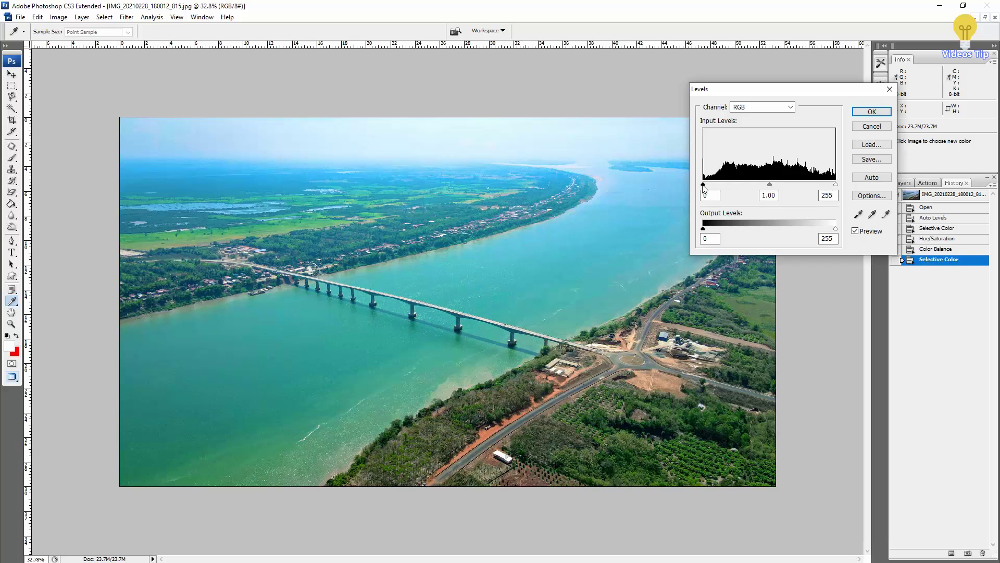
mouse_move(703, 185)
left_mouse_down()
mouse_move(740, 187)
mouse_move(702, 196)
left_mouse_up()
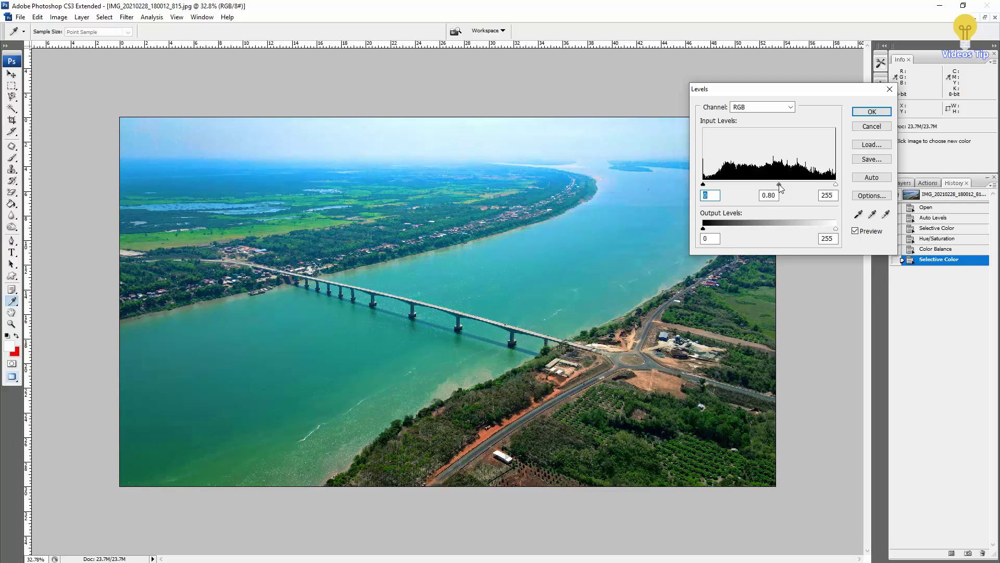
left_click_drag(771, 187, 770, 188)
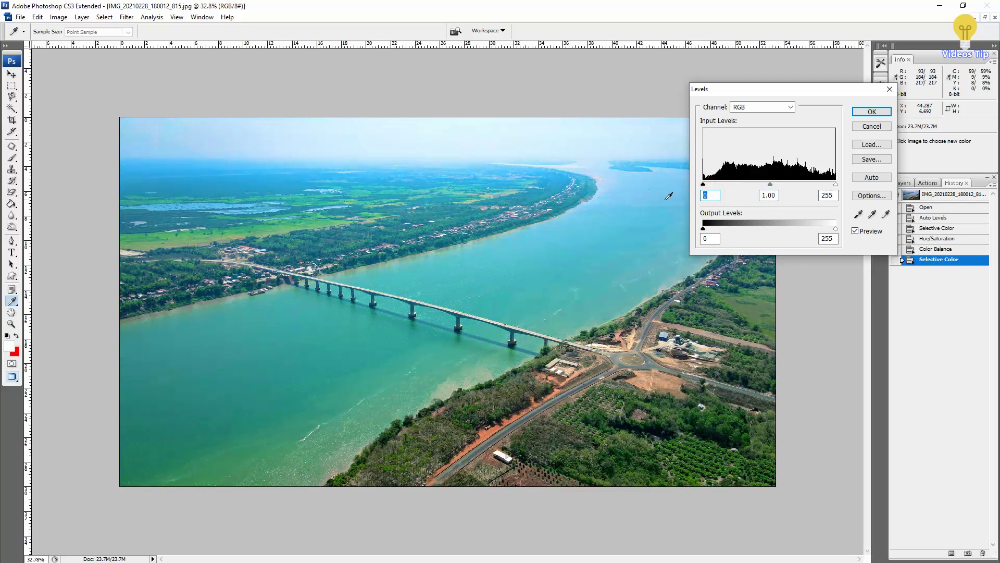
type("15")
left_click(773, 195)
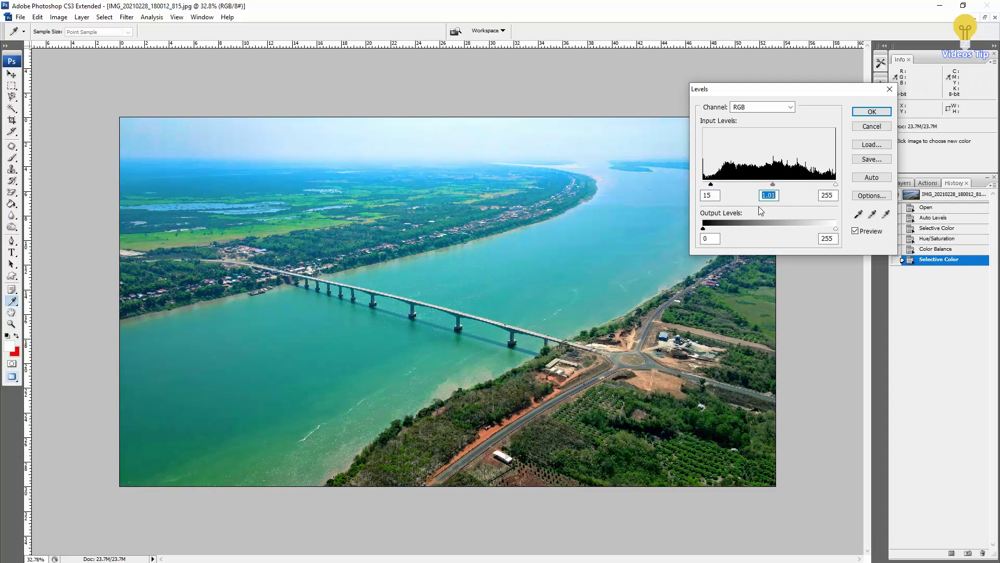
Lower the midtones to 0.95, compare the preview, and apply Levels.
key("Down")
key("Down")
left_click(855, 231)
left_click(856, 231)
left_click(855, 231)
left_click(861, 232)
key("Return")
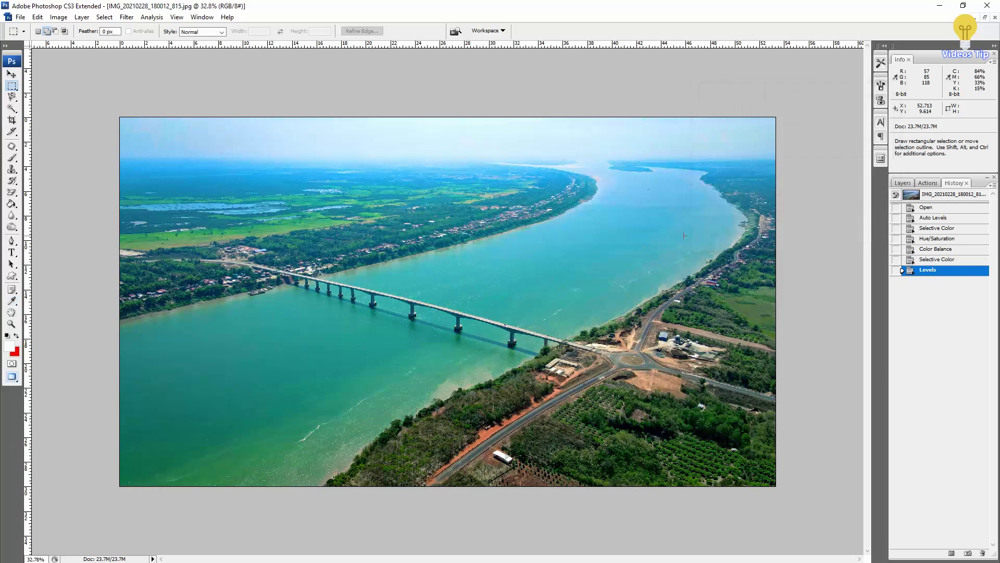
Fit the photo in view and add +10 cyan to the Cyans in Selective Color.
key("ctrl+0")
key("alt+i")
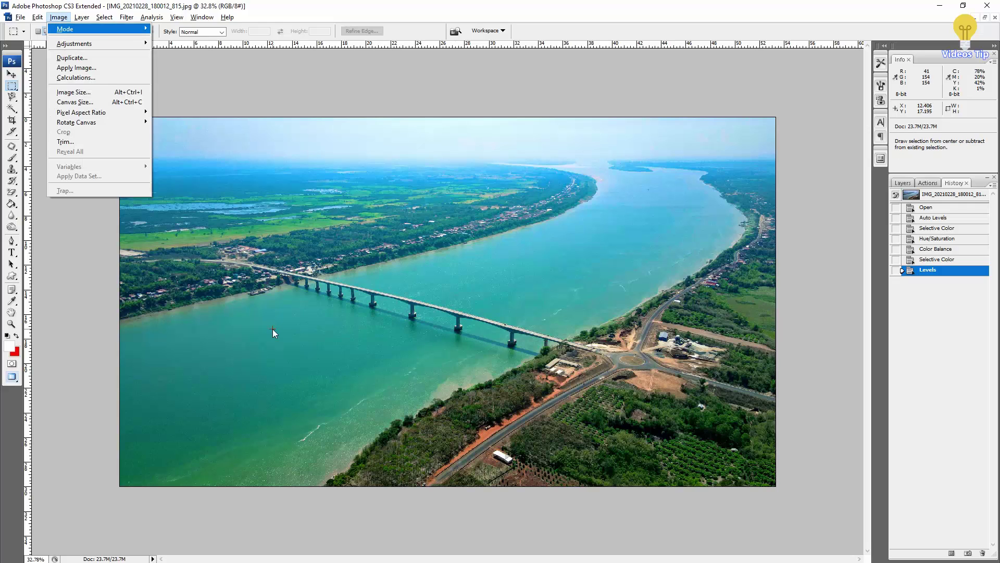
key("a")
key("s")
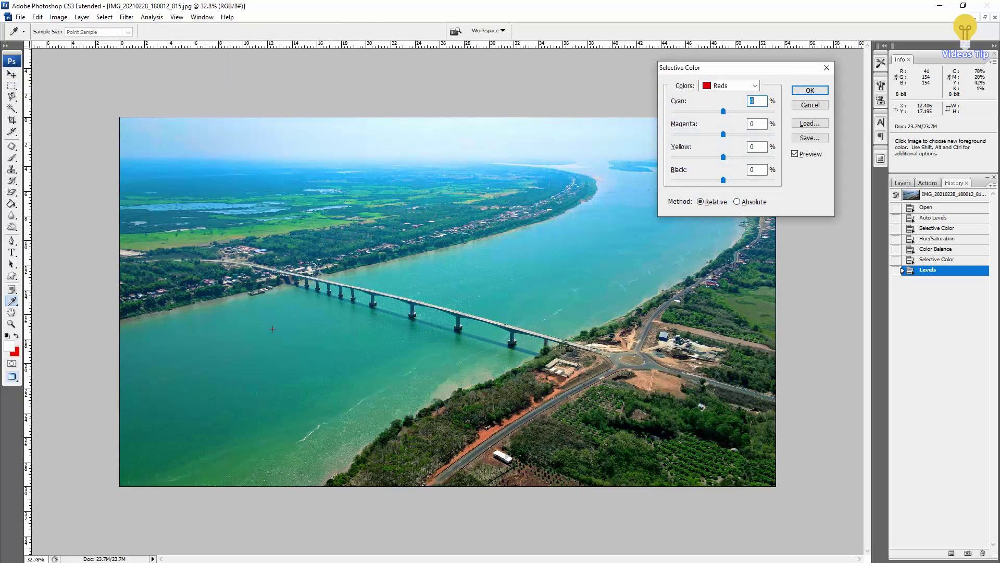
left_click(718, 87)
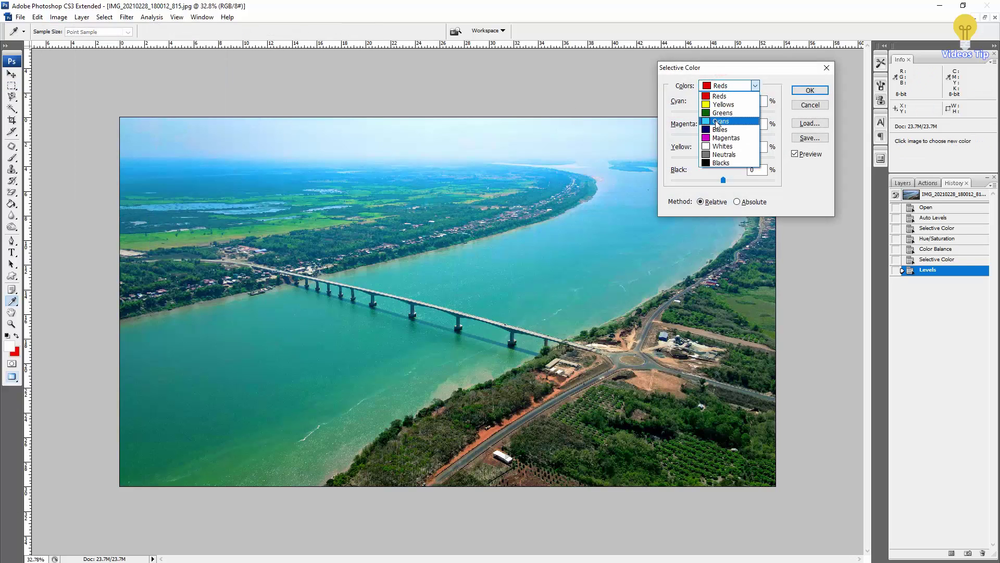
left_click(717, 122)
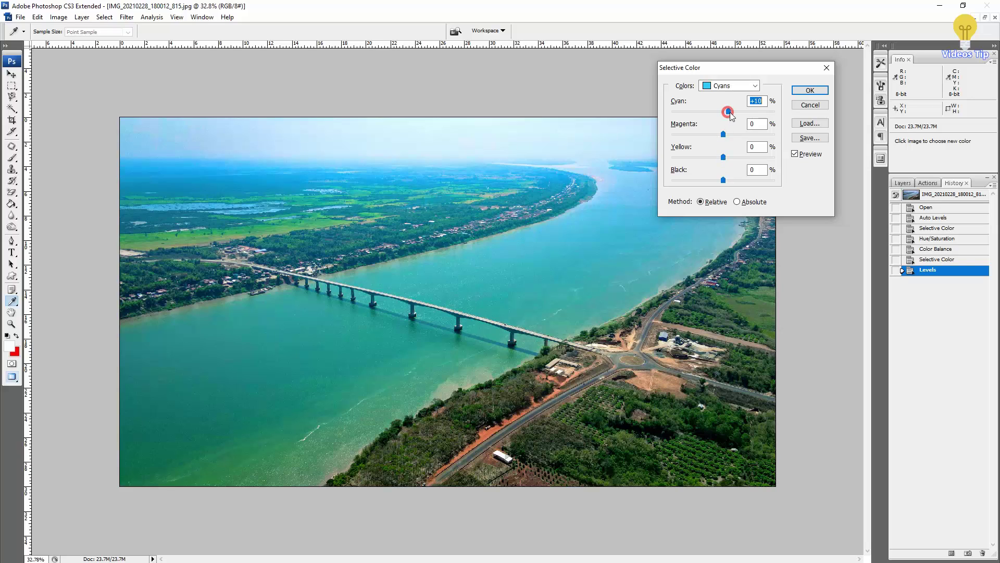
mouse_move(723, 111)
left_mouse_down()
mouse_move(744, 113)
mouse_move(718, 125)
mouse_move(733, 126)
left_mouse_up()
Adjust magenta in the Cyans, compare the preview, and apply Selective Color.
mouse_move(724, 135)
left_mouse_down()
mouse_move(715, 135)
mouse_move(735, 135)
mouse_move(714, 140)
left_mouse_up()
left_click(795, 155)
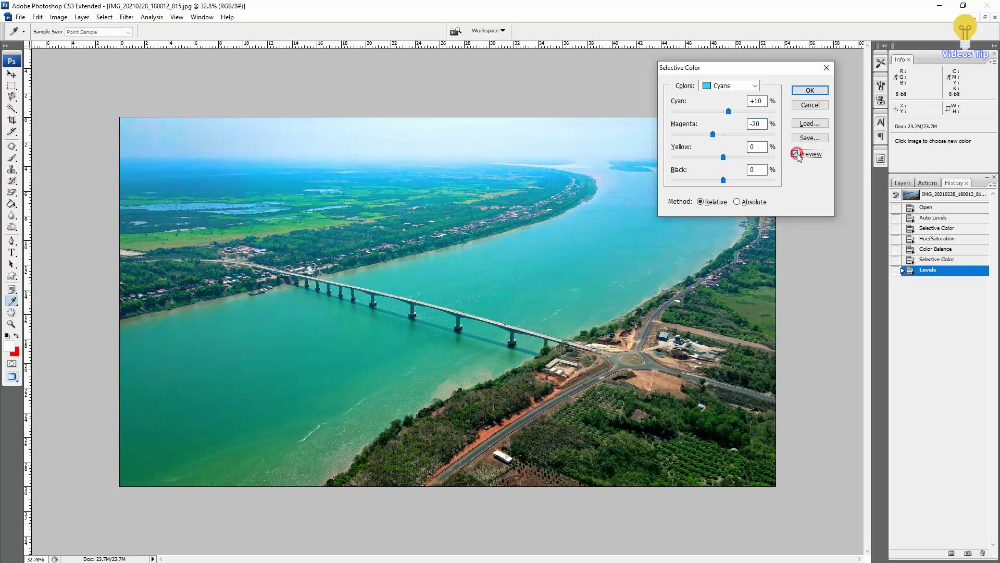
left_click(798, 155)
left_click_drag(713, 134, 720, 134)
left_click(811, 90)
key("m")
key("ctrl+minus")
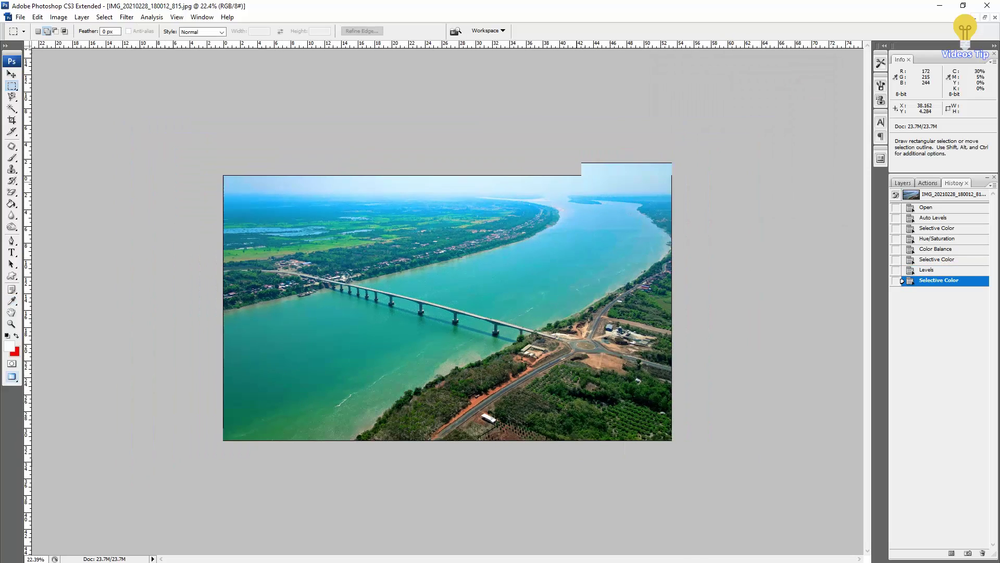
scroll(443, 294, "up", 1)
scroll(443, 293, "up", 1)
scroll(443, 294, "down", 1)
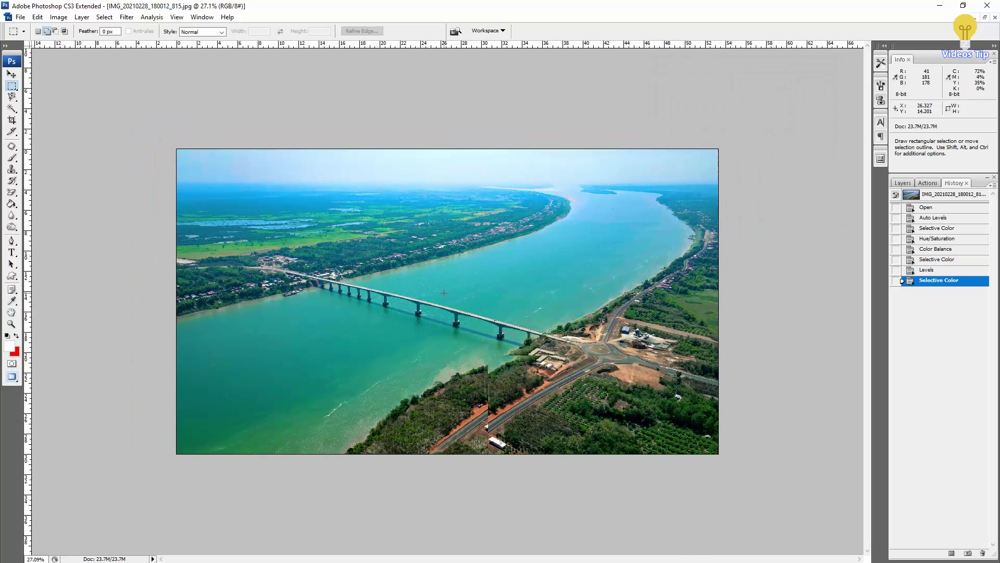
scroll(444, 293, "down", 1)
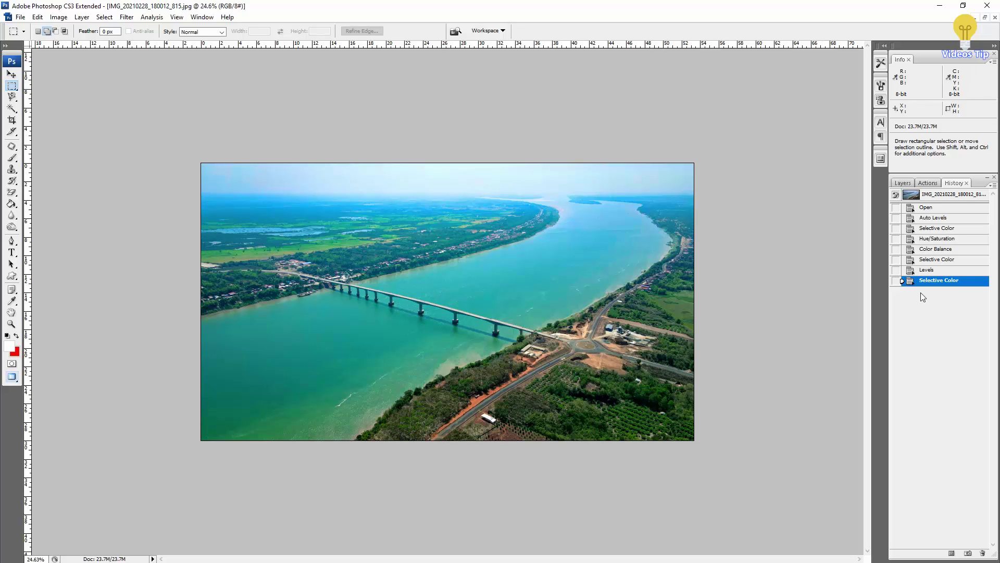
left_click(964, 196)
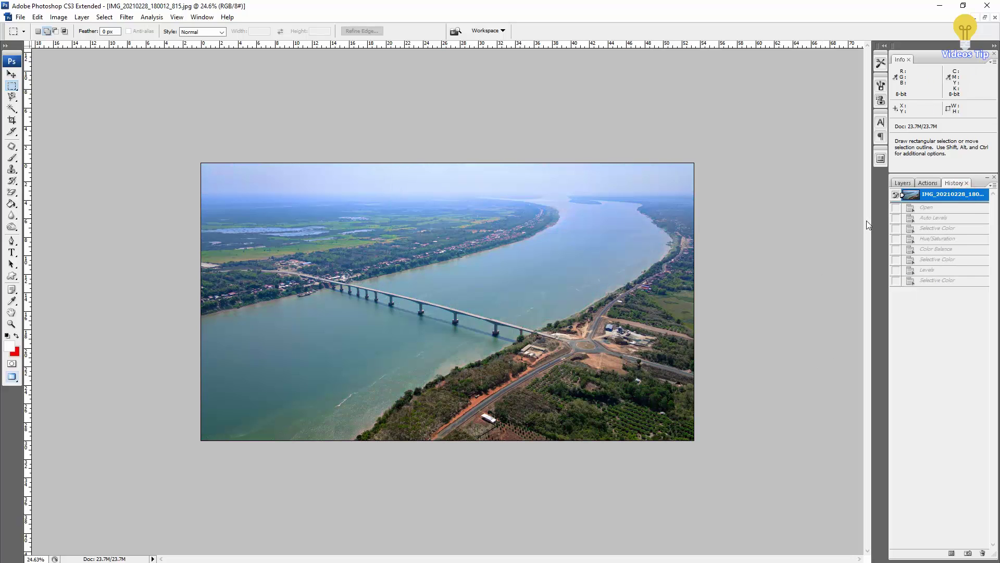
key("ctrl+z")
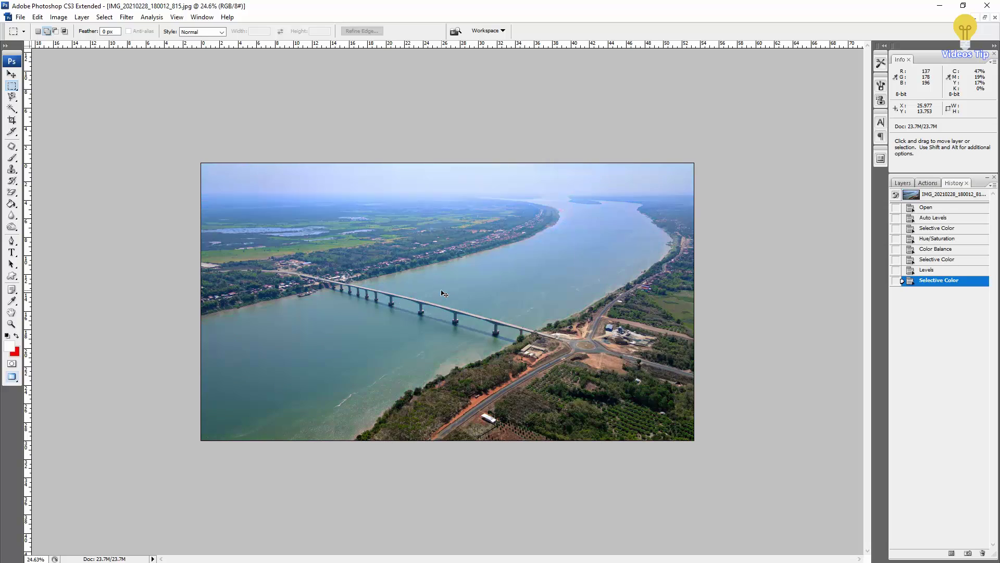
key("ctrl+plus")
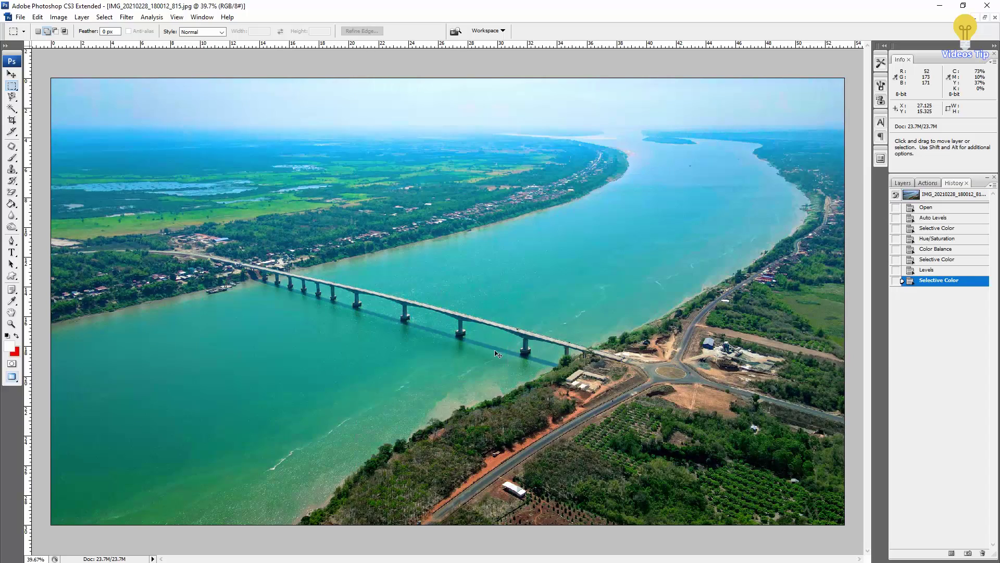
left_click_drag(263, 196, 649, 430)
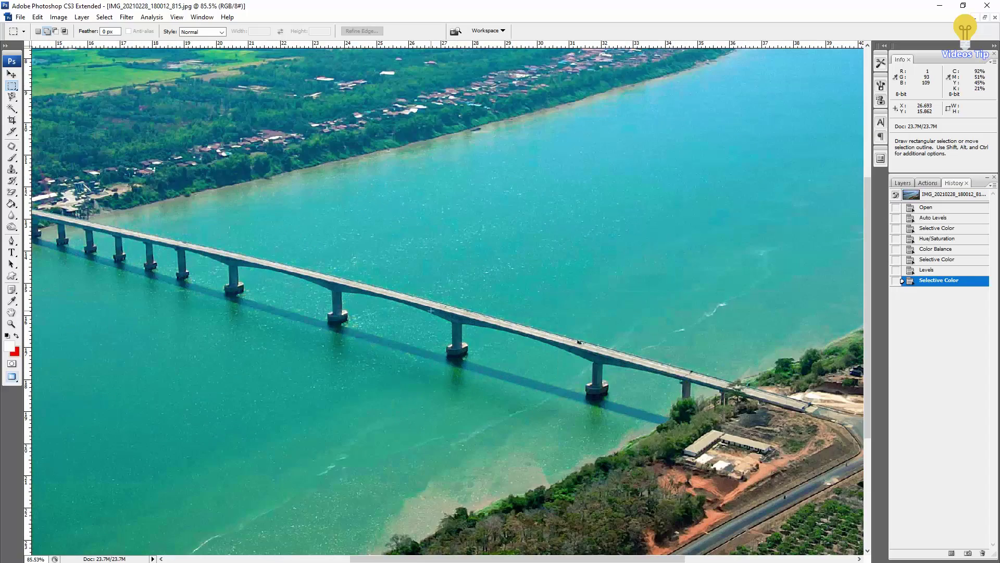
left_click_drag(346, 425, 497, 307)
left_click_drag(467, 404, 514, 301)
left_click_drag(592, 344, 599, 283)
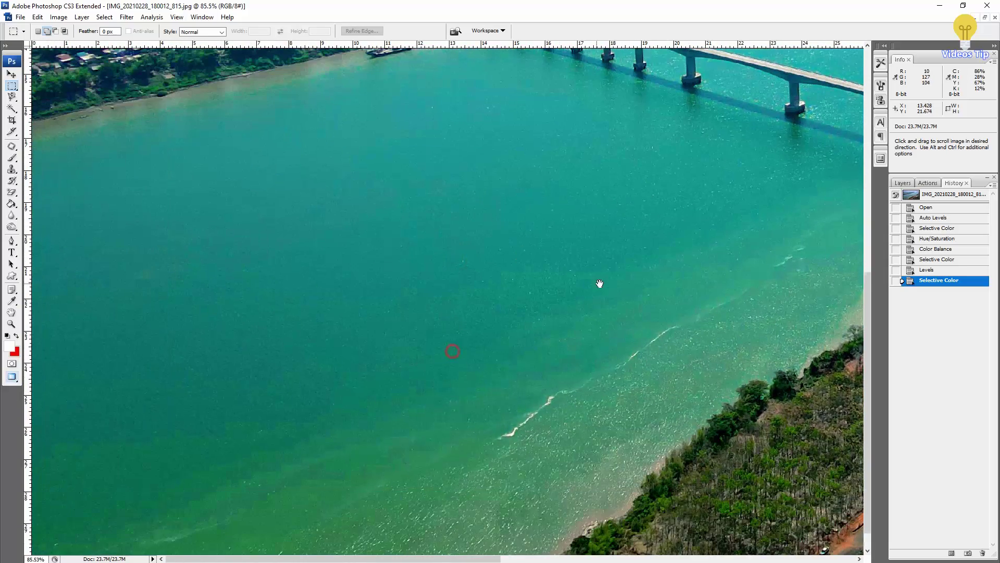
mouse_move(417, 241)
left_mouse_down()
mouse_move(402, 339)
mouse_move(358, 368)
left_mouse_up()
left_click_drag(447, 312, 351, 368)
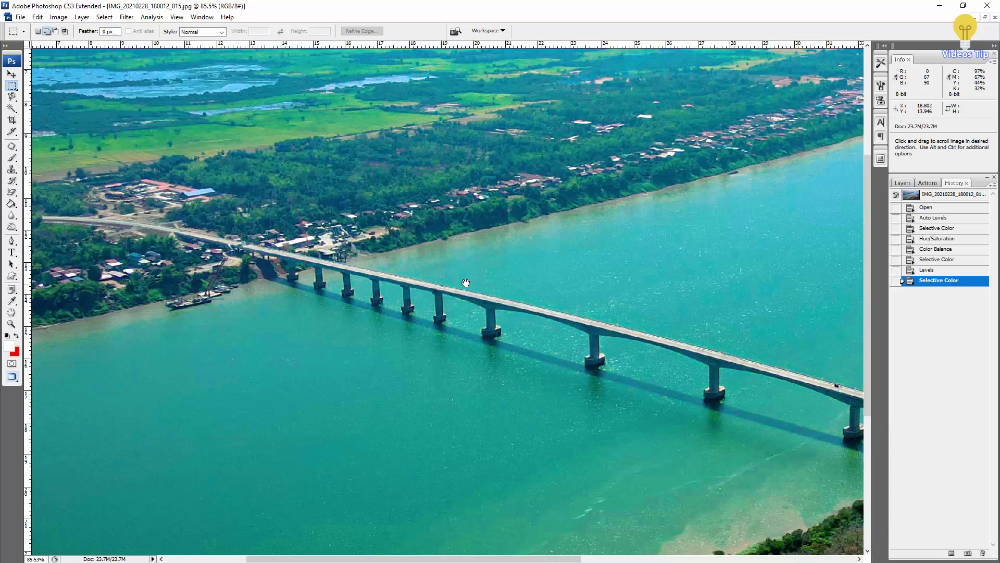
left_click_drag(466, 283, 360, 345)
left_click_drag(665, 304, 380, 350)
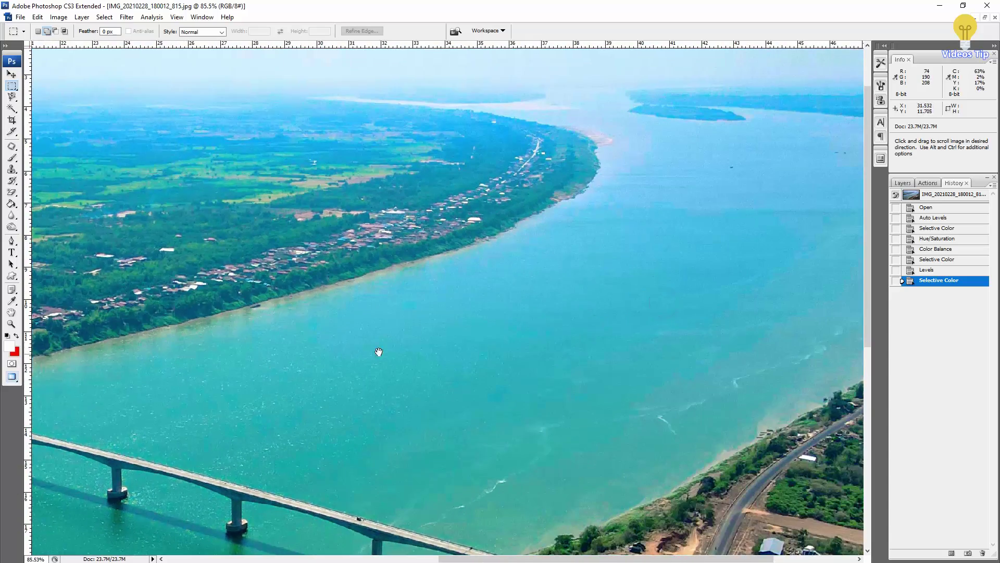
left_click_drag(584, 315, 354, 367)
left_click_drag(543, 291, 521, 330)
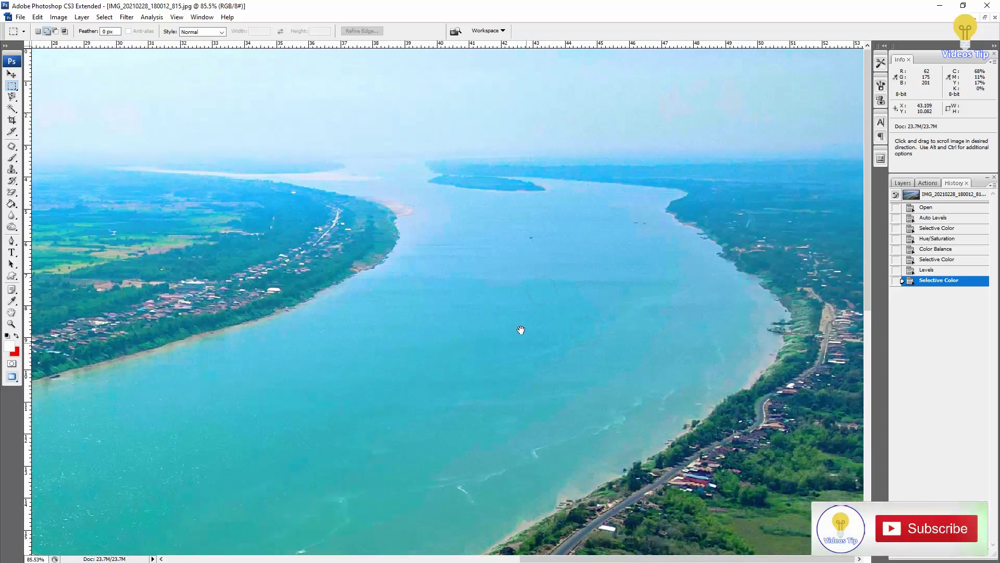
left_click_drag(507, 281, 547, 350)
left_click_drag(469, 250, 607, 286)
left_click_drag(364, 255, 568, 244)
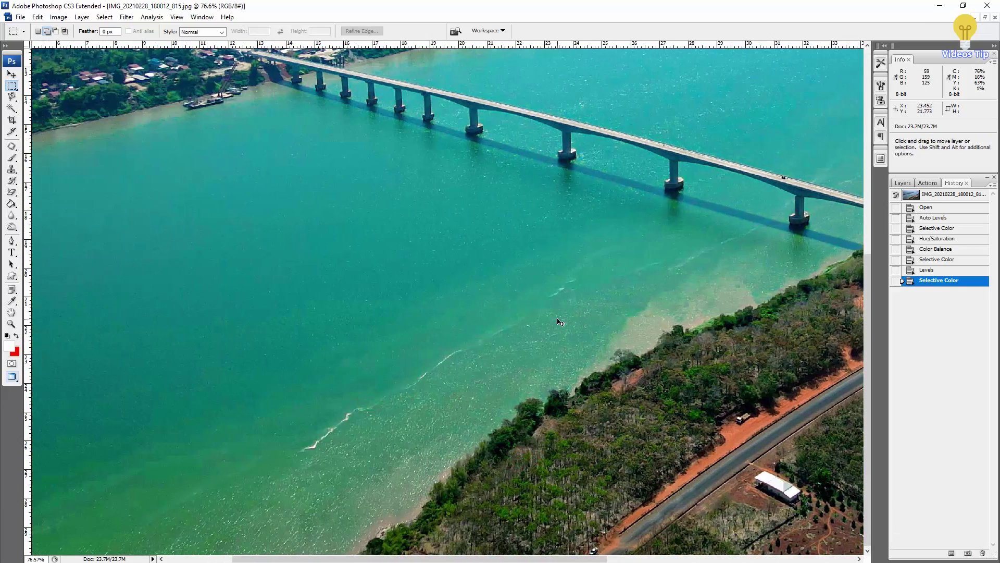
key("ctrl+z")
key("ctrl+z")
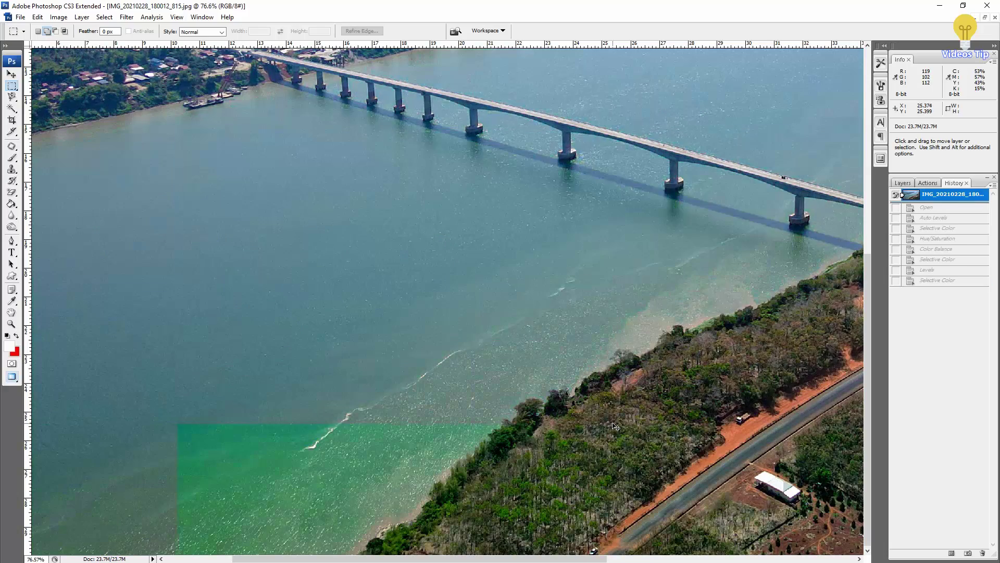
key("ctrl+z")
key("ctrl+z")
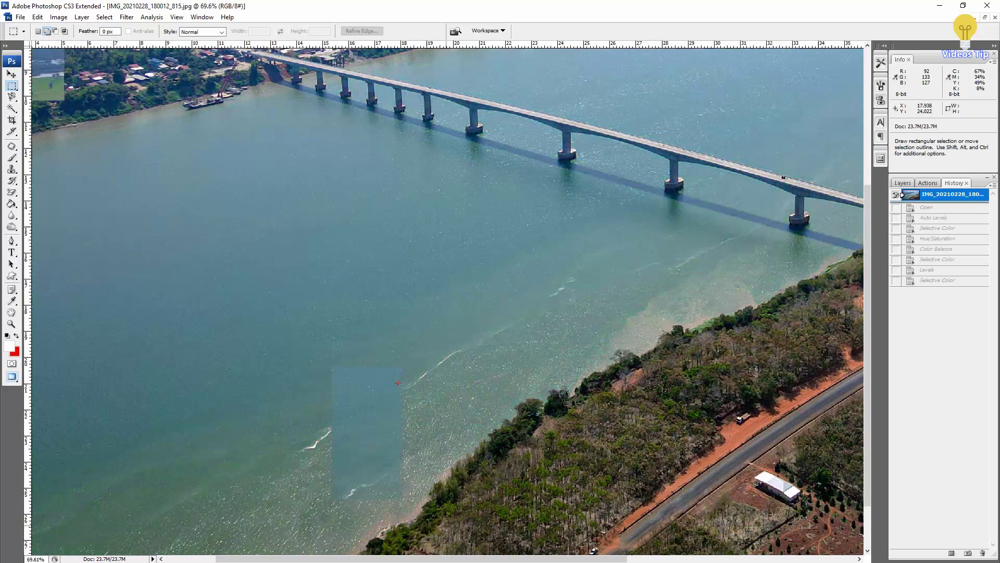
key("ctrl+0")
key("ctrl+z")
key("ctrl+z")
key("ctrl+z")
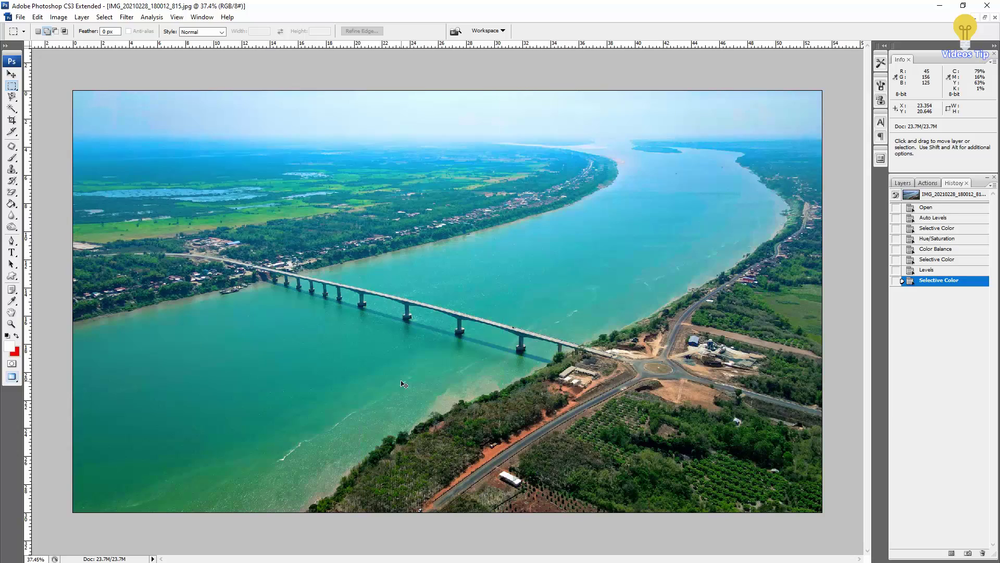
key("ctrl+z")
key("ctrl+z")
key("ctrl+minus")
key("ctrl+minus")
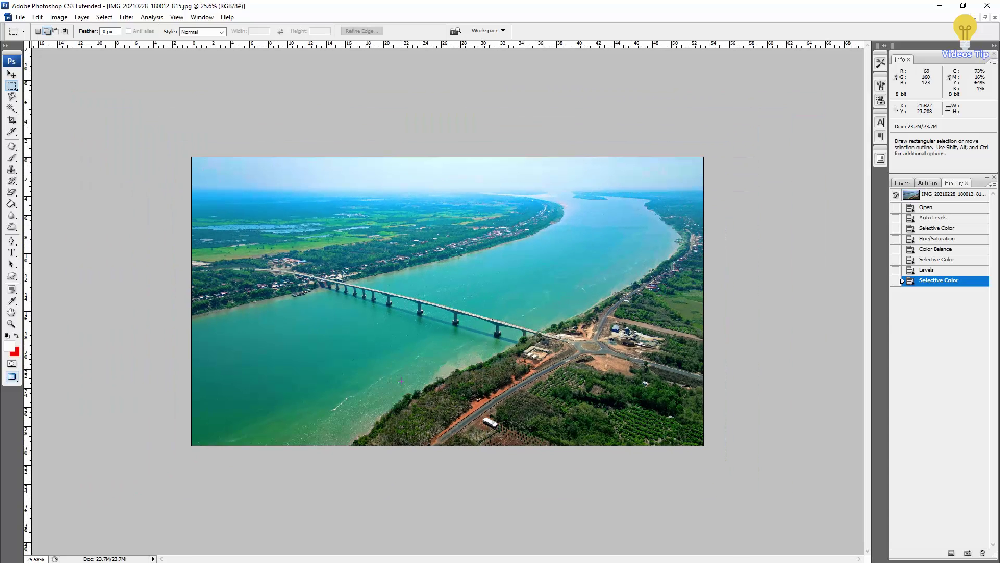
key("ctrl+z")
key("ctrl+z")
key("ctrl+z")
key("ctrl+z")
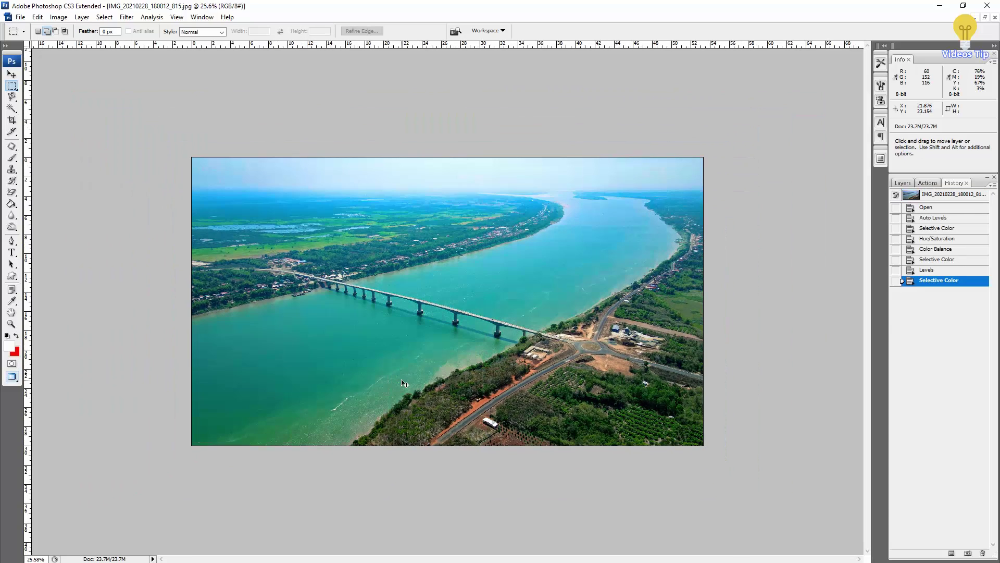
Save the edited photo to the Desktop as 1.jpg, accepting the JPEG options.
scroll(411, 294, "up", 1)
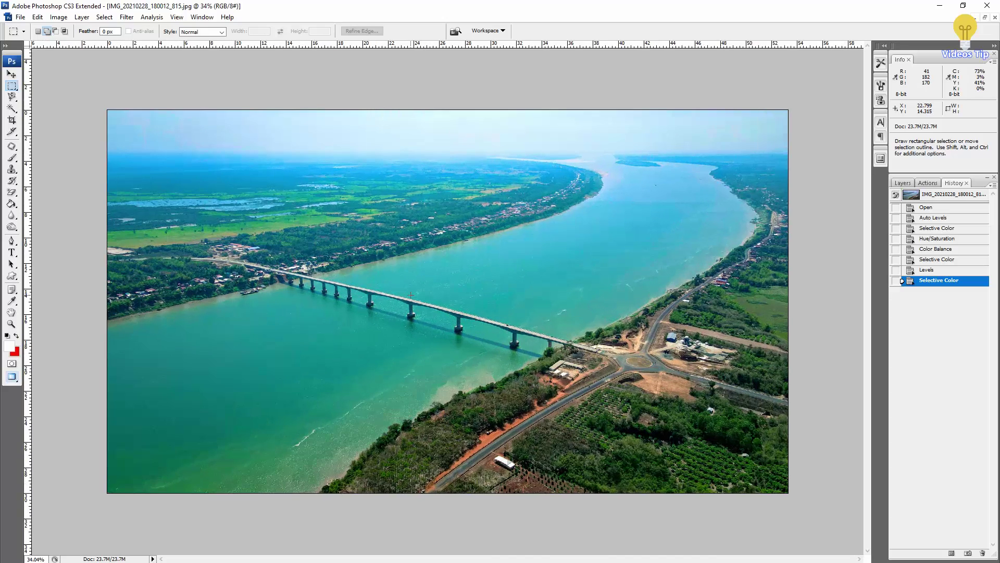
scroll(411, 295, "down", 1)
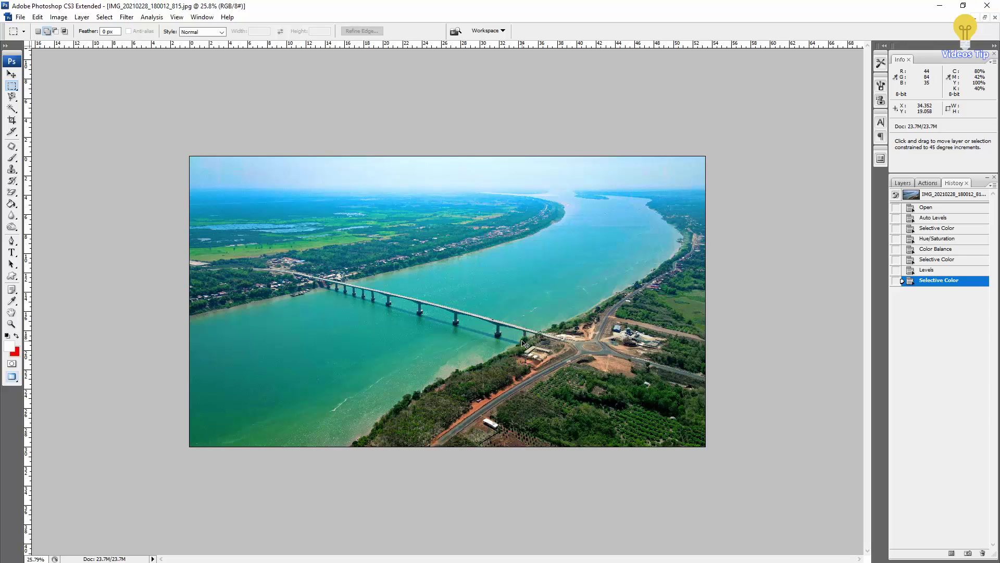
key("ctrl+shift+s")
left_click(383, 143)
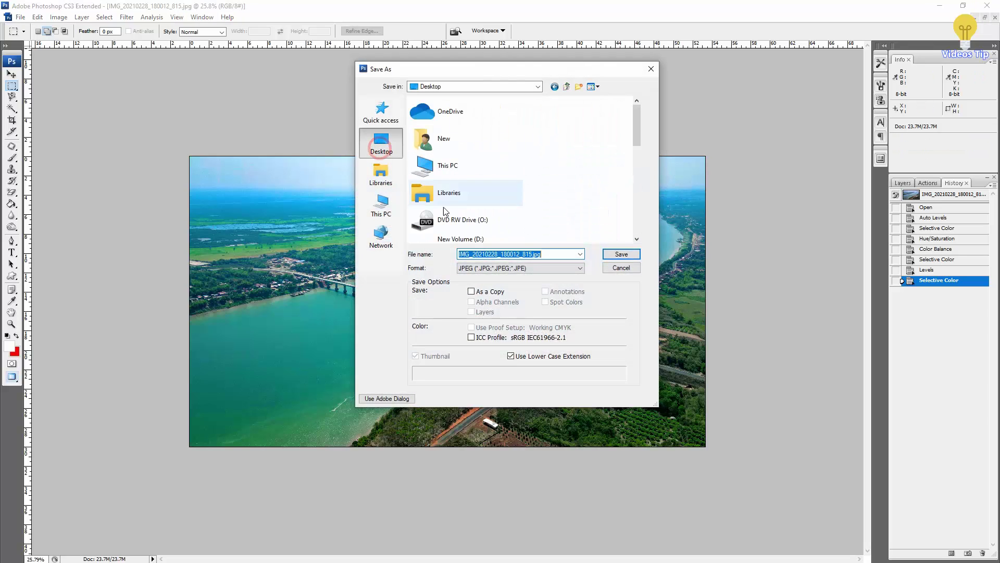
type("1")
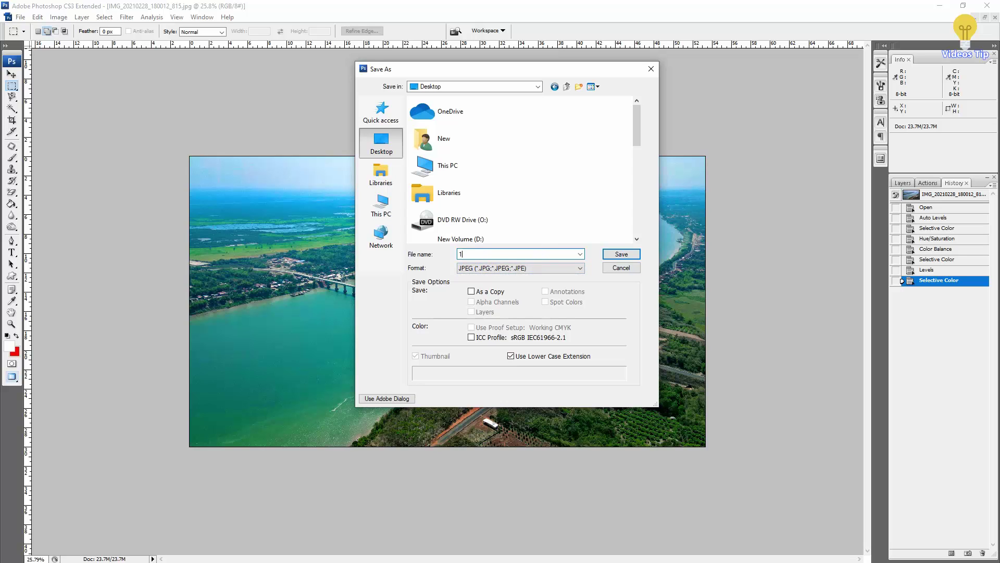
left_click(620, 254)
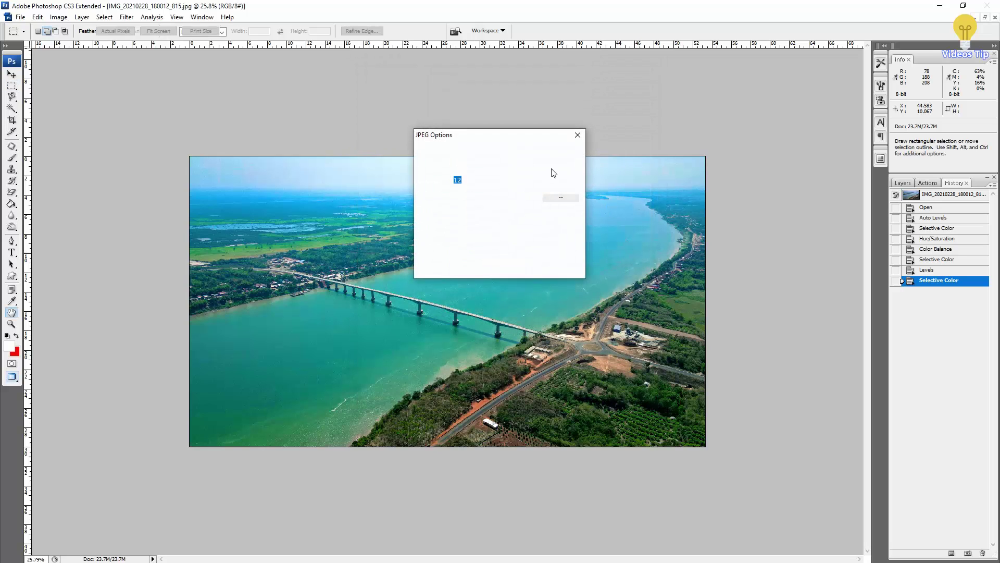
left_click(561, 152)
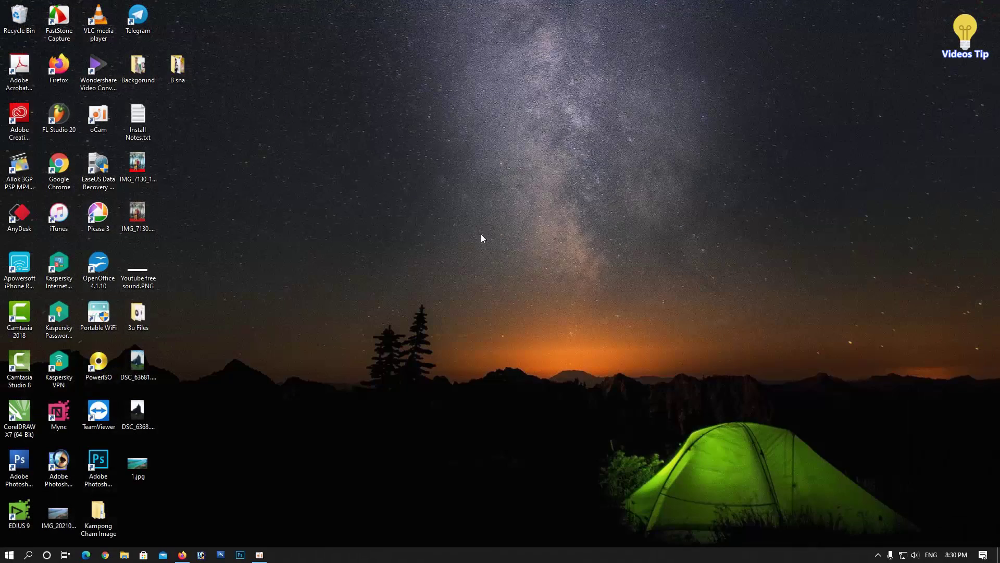
right_click(491, 177)
Launch Photoshop CC and open IMG_20210228_180012_815.jpg from the Desktop in Camera Raw.
left_click(508, 208)
left_click(241, 555)
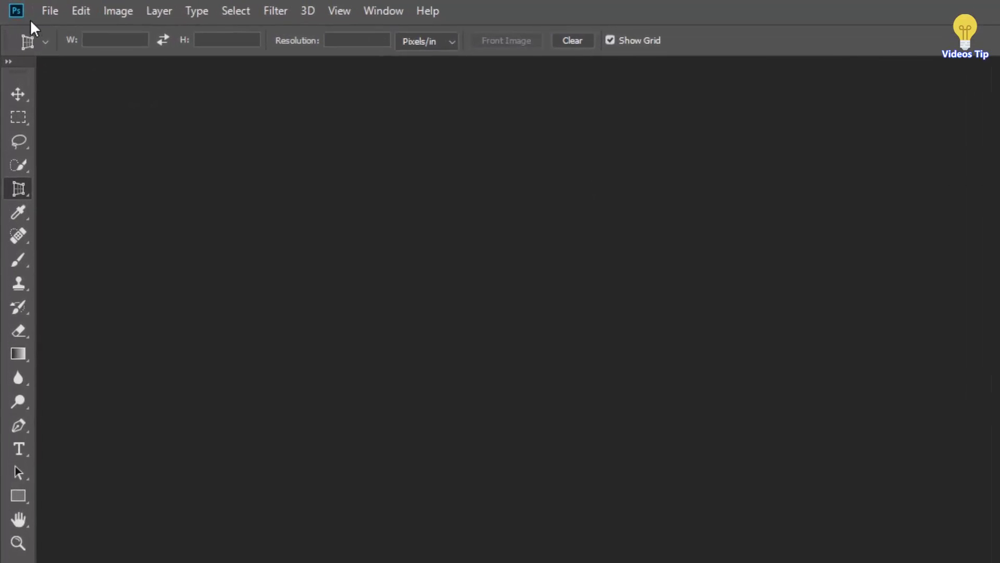
left_click(54, 14)
left_click(101, 58)
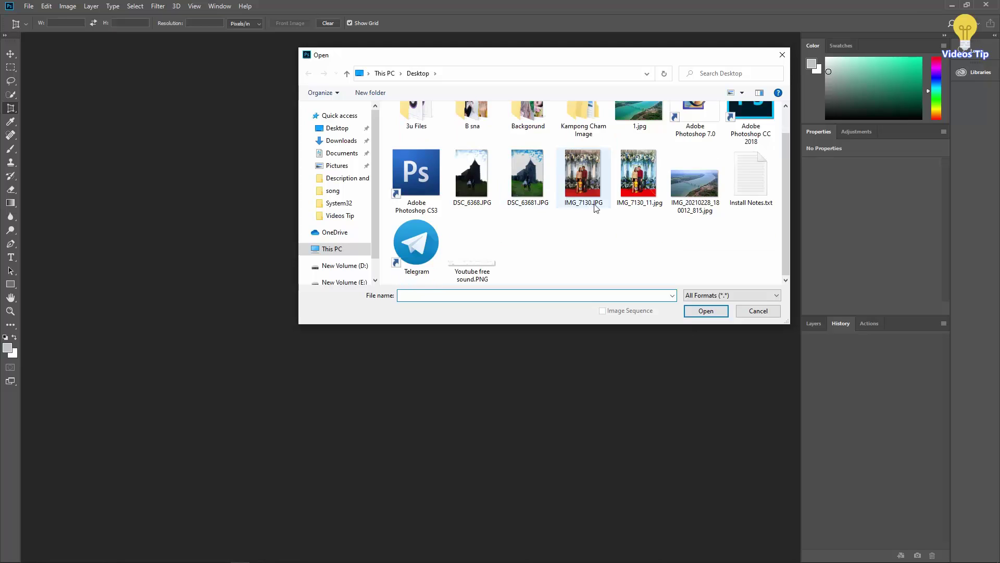
left_click(698, 219)
left_click(705, 311)
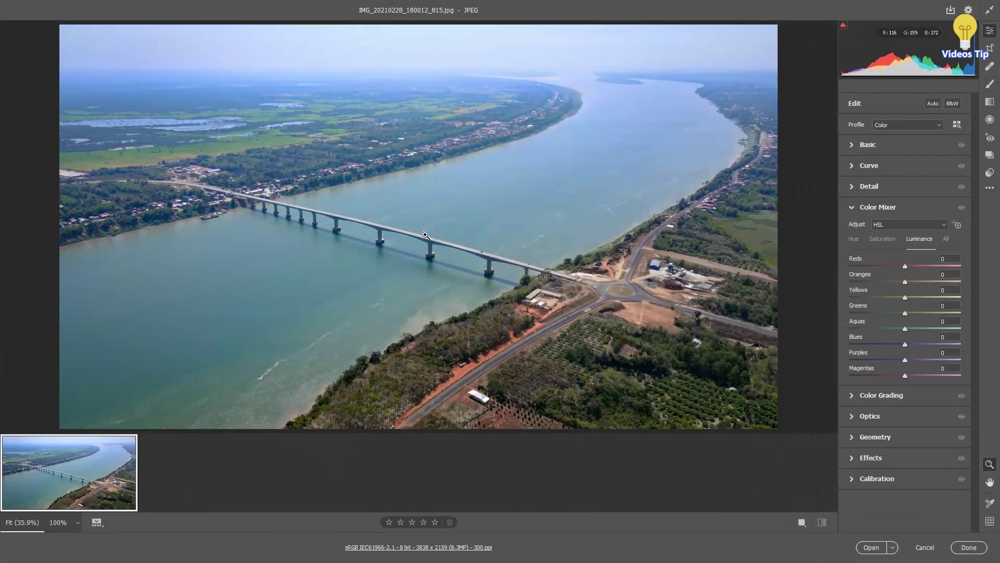
Expand the Basic panel and set Temperature to +5 and Tint to -10.
mouse_move(502, 177)
left_mouse_down()
mouse_move(466, 200)
mouse_move(474, 197)
left_mouse_up()
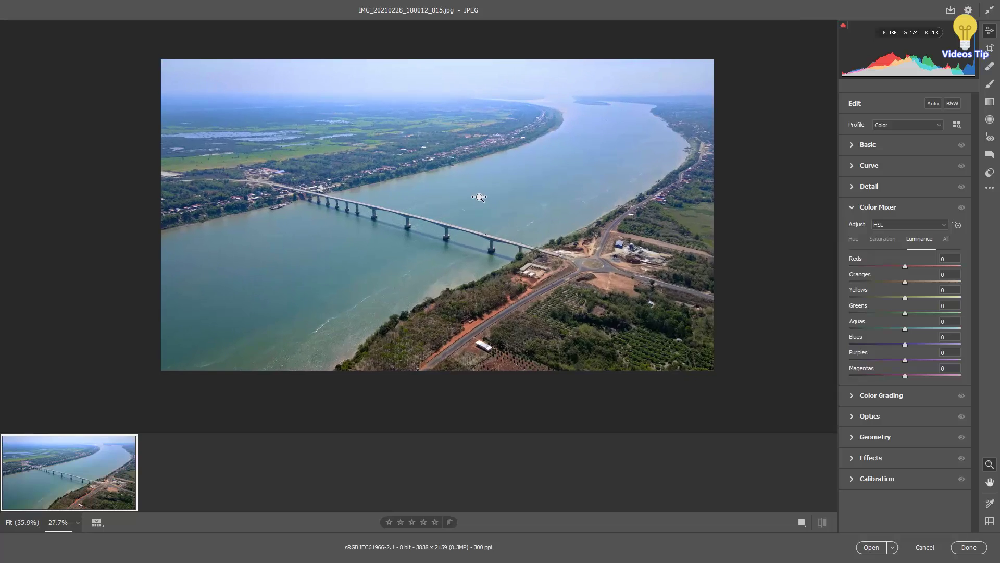
left_click(852, 146)
mouse_move(906, 186)
left_mouse_down()
mouse_move(933, 186)
mouse_move(906, 192)
left_mouse_up()
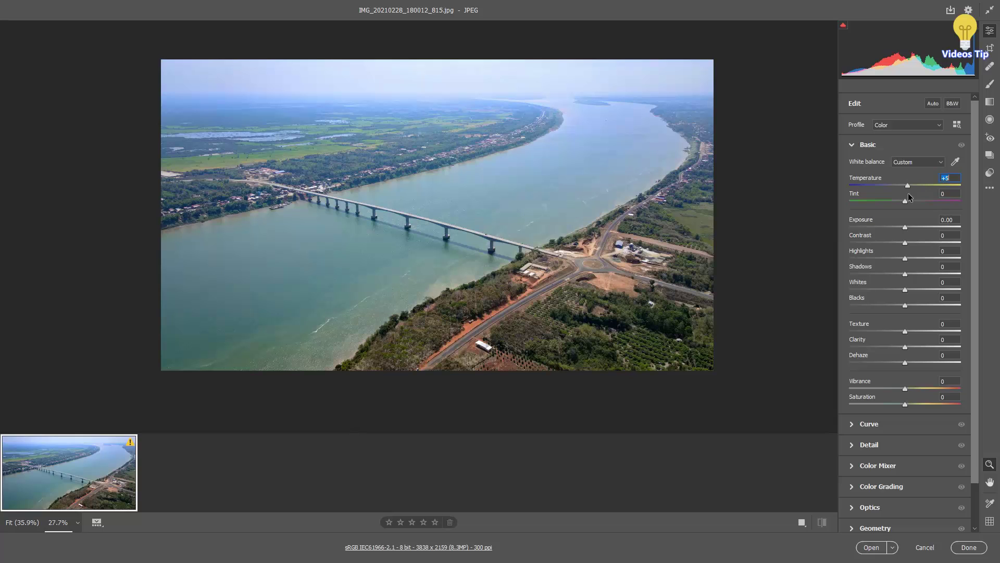
mouse_move(905, 202)
left_mouse_down()
mouse_move(931, 201)
mouse_move(898, 201)
left_mouse_up()
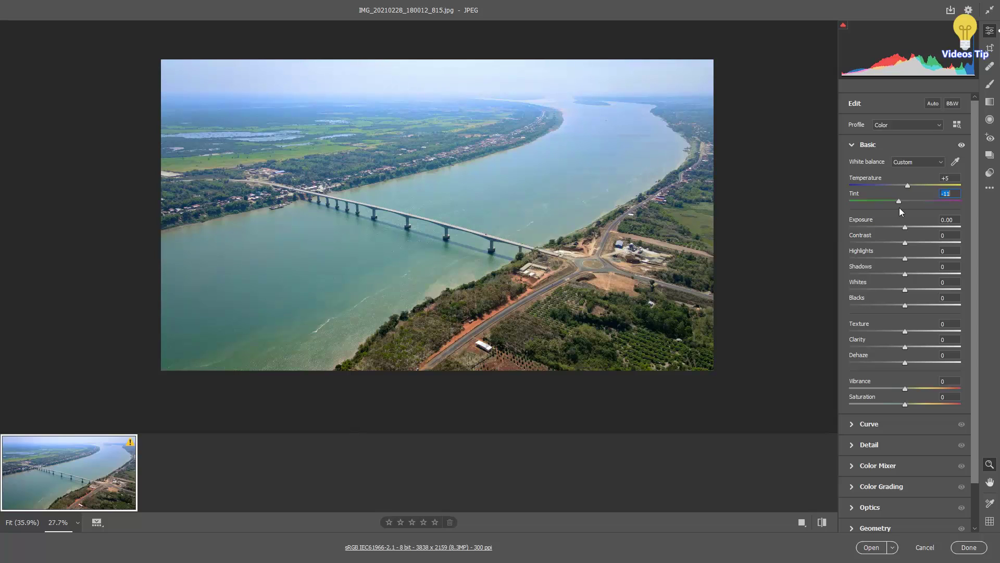
scroll(903, 211, "down", 2)
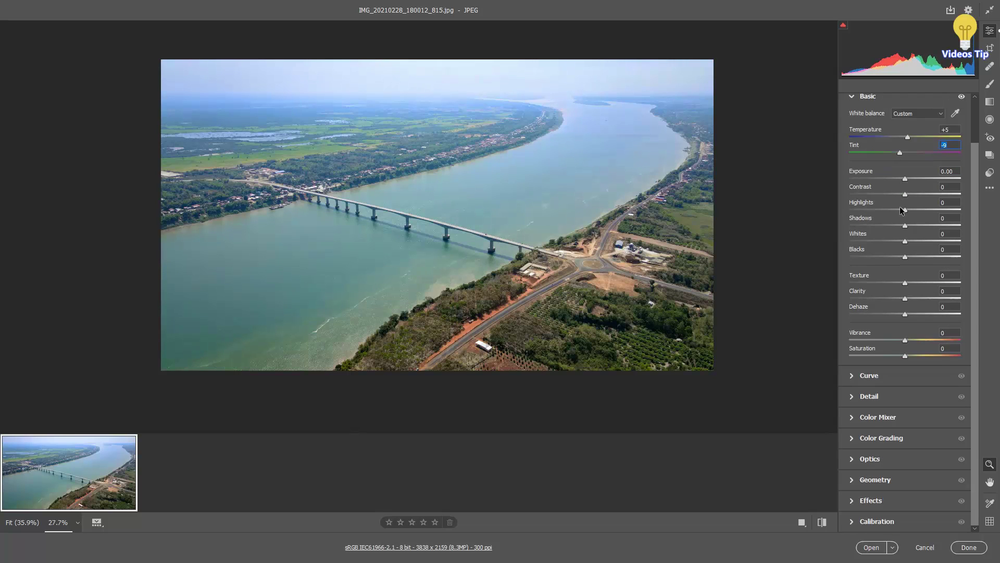
scroll(903, 211, "up", 2)
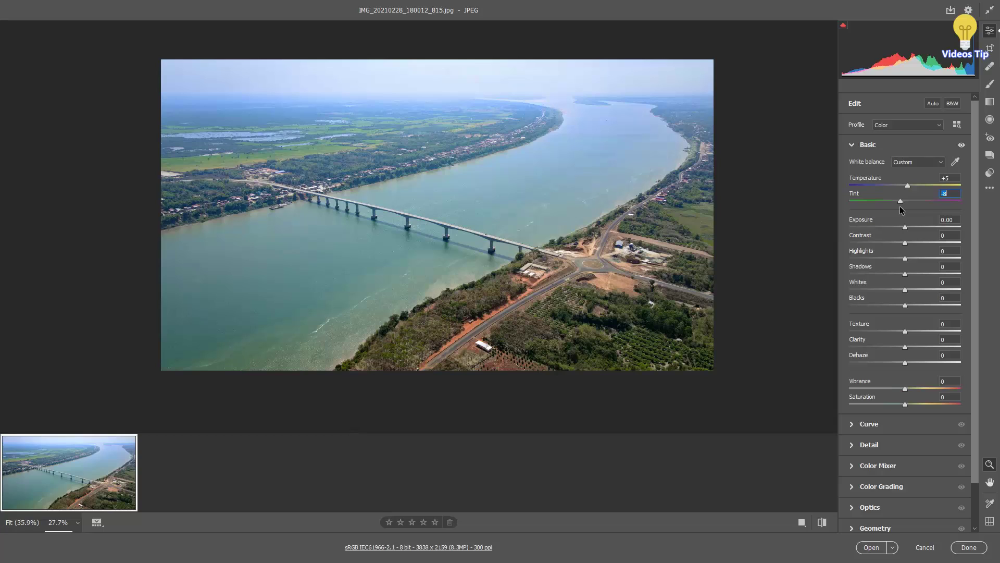
key("Down")
key("Down")
key("Up")
Raise Contrast to +20, lower Blacks to -45, and boost Vibrance to +35 and Saturation.
mouse_move(905, 243)
left_mouse_down()
mouse_move(869, 243)
mouse_move(916, 243)
left_mouse_up()
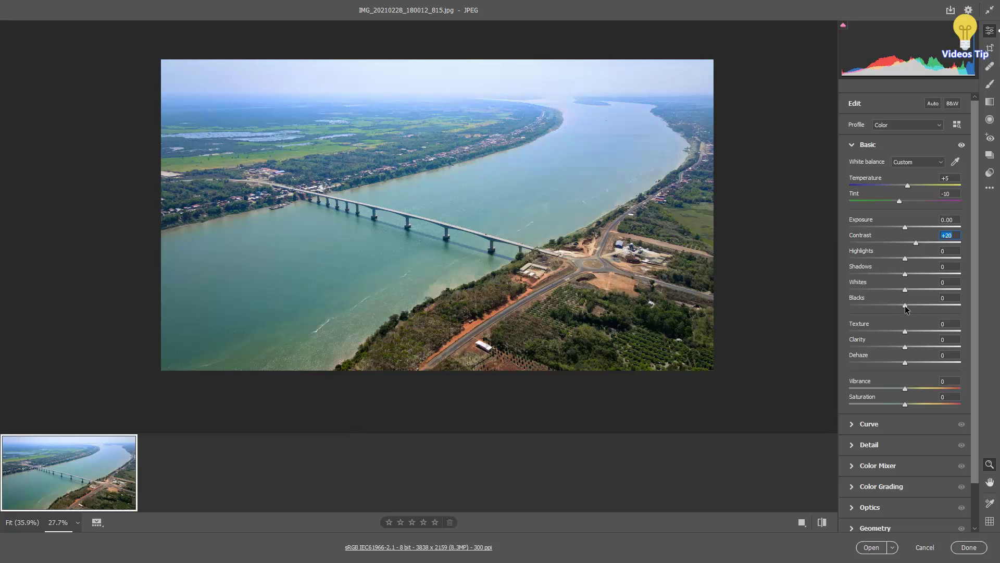
left_click_drag(906, 306, 887, 308)
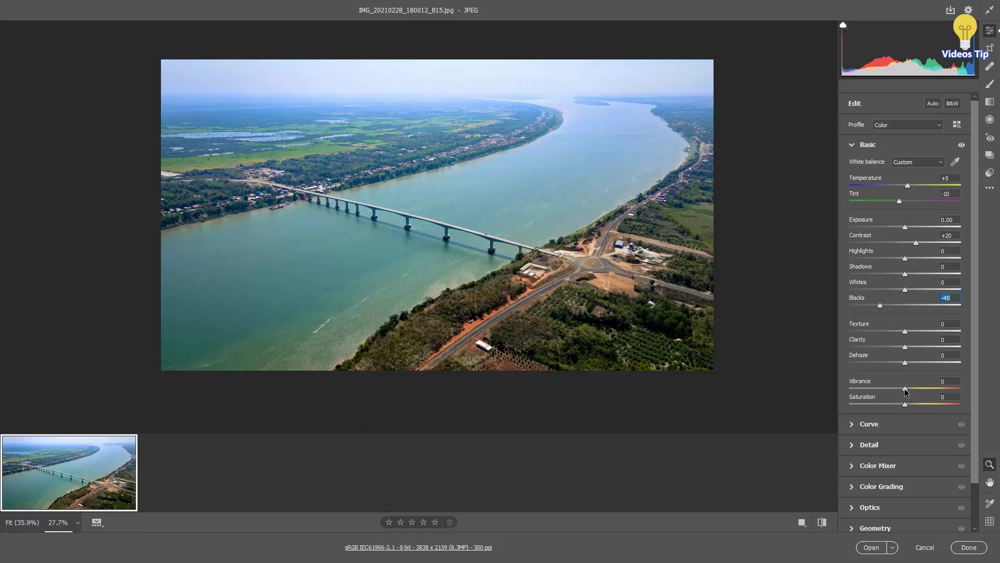
mouse_move(905, 388)
left_mouse_down()
mouse_move(889, 388)
mouse_move(926, 383)
left_mouse_up()
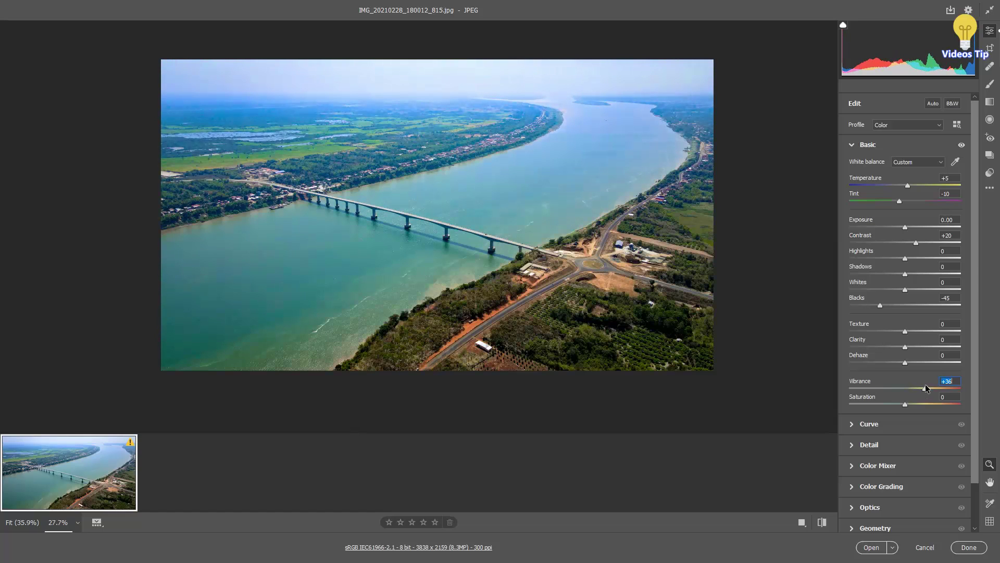
left_click_drag(905, 405, 920, 399)
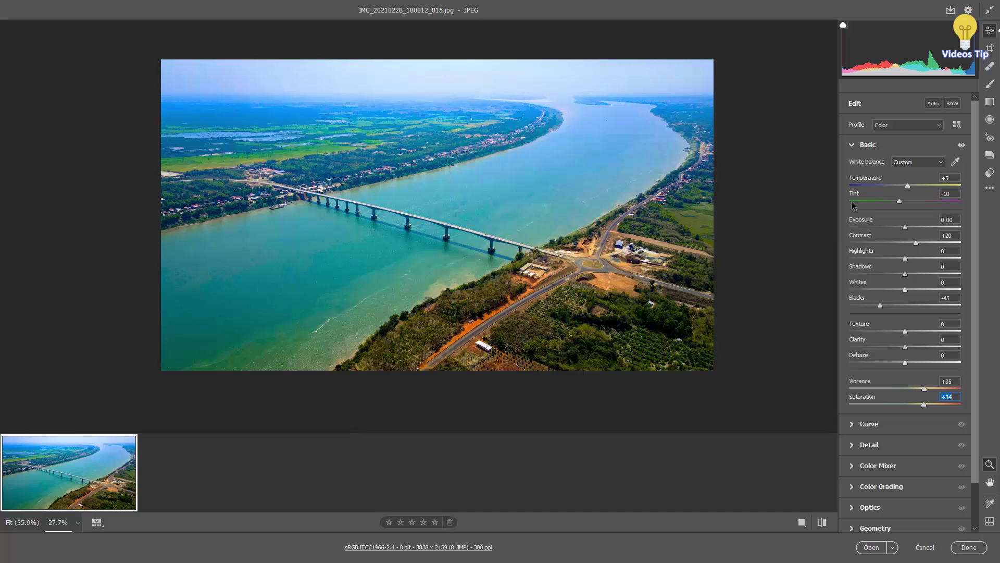
Toggle the before/after preview to compare, then settle Saturation at +30.
key("backslash")
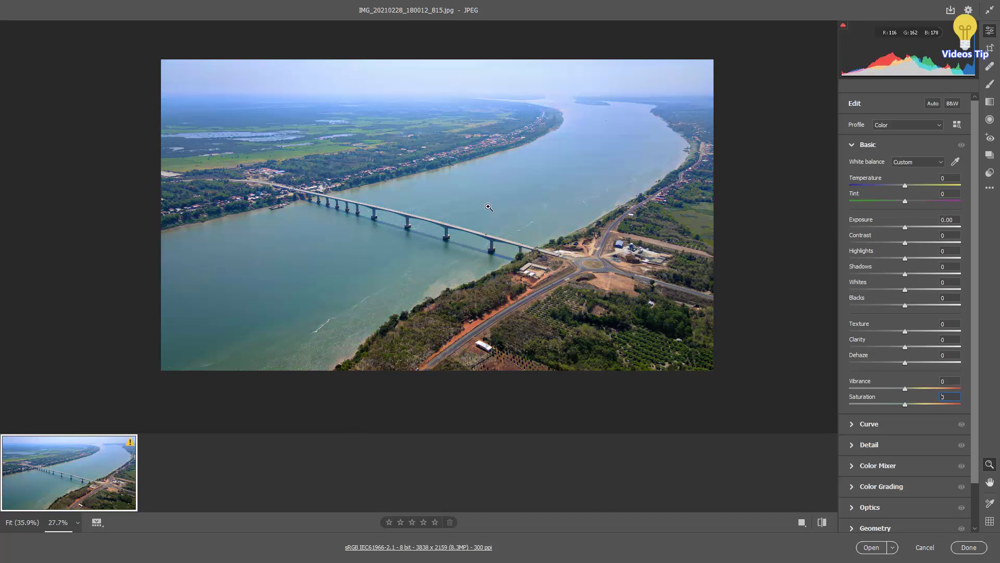
key("backslash")
key("backslash")
key("backslash")
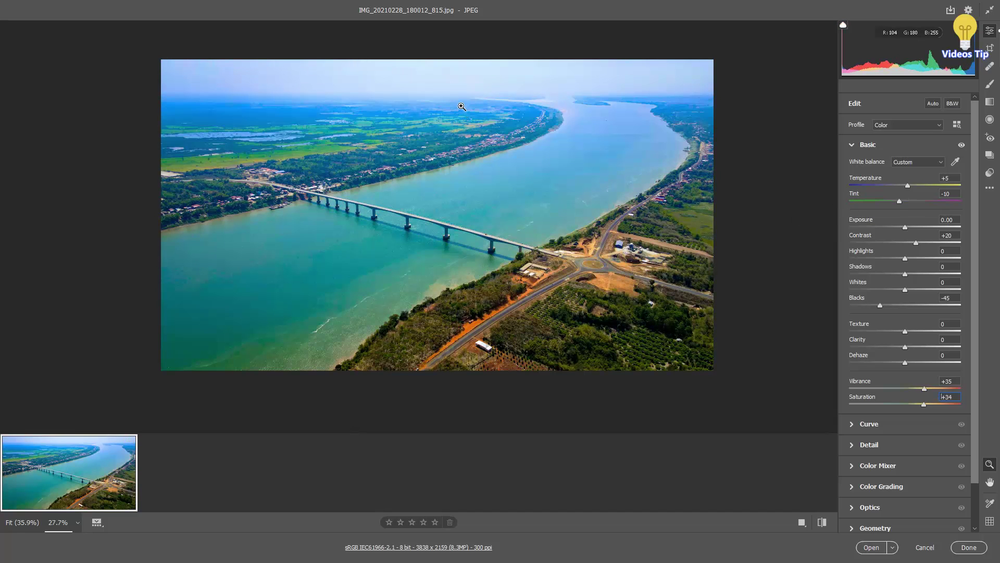
left_click_drag(461, 101, 478, 112)
key("backslash")
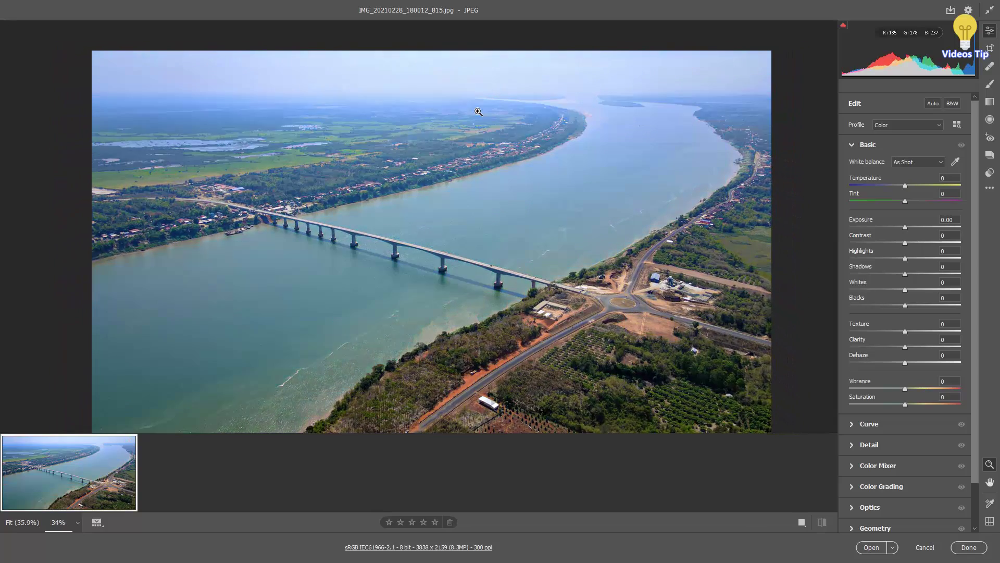
key("backslash")
key("backslash")
key("backslash")
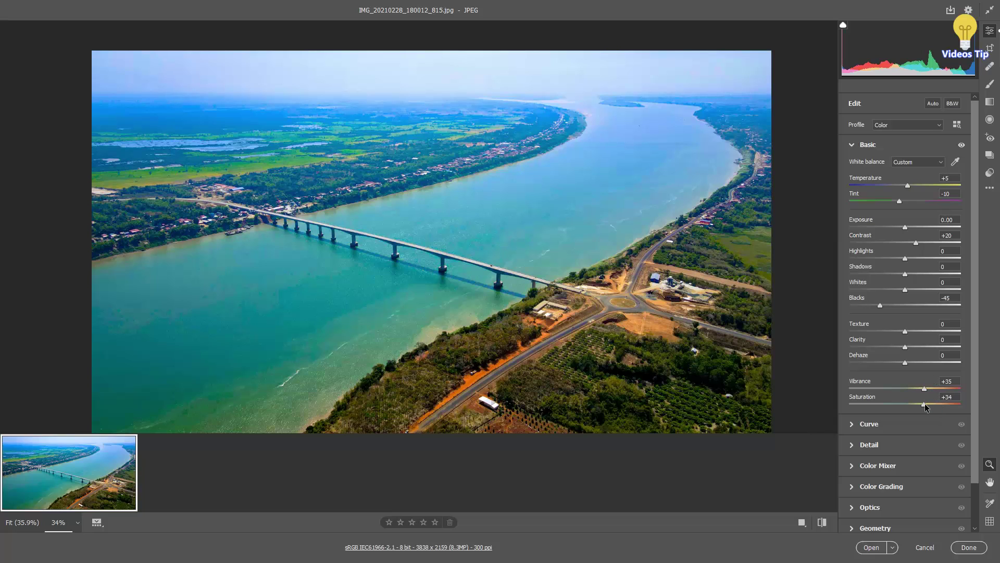
left_click_drag(924, 404, 921, 404)
In Color Mixer Hue, set Blues +8, Greens +32, Yellows slightly negative, and reset Aquas to 0.
left_click(852, 468)
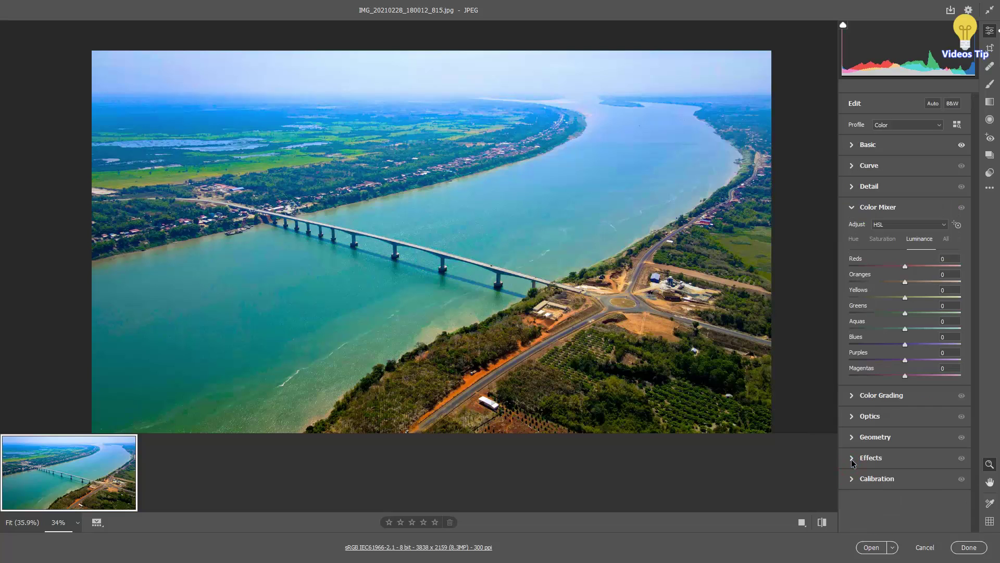
left_click(854, 239)
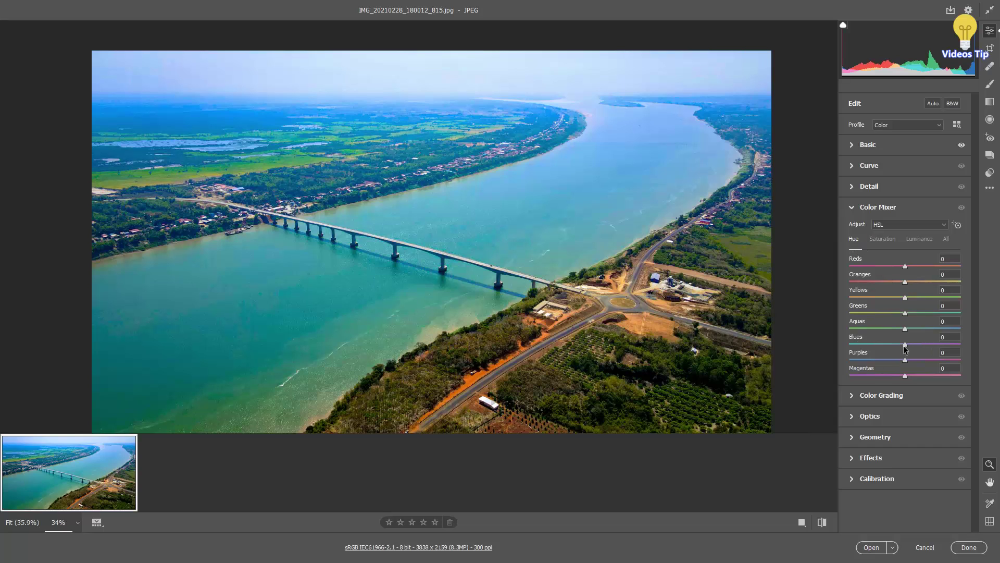
mouse_move(905, 346)
left_mouse_down()
mouse_move(917, 344)
mouse_move(896, 347)
mouse_move(911, 348)
left_mouse_up()
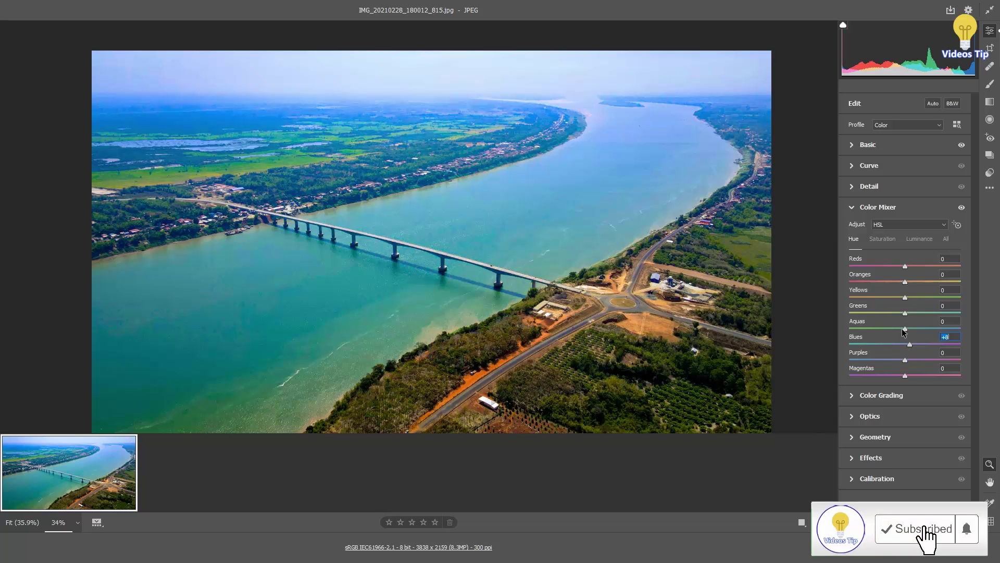
mouse_move(905, 329)
left_mouse_down()
mouse_move(918, 330)
mouse_move(847, 333)
mouse_move(920, 330)
left_mouse_up()
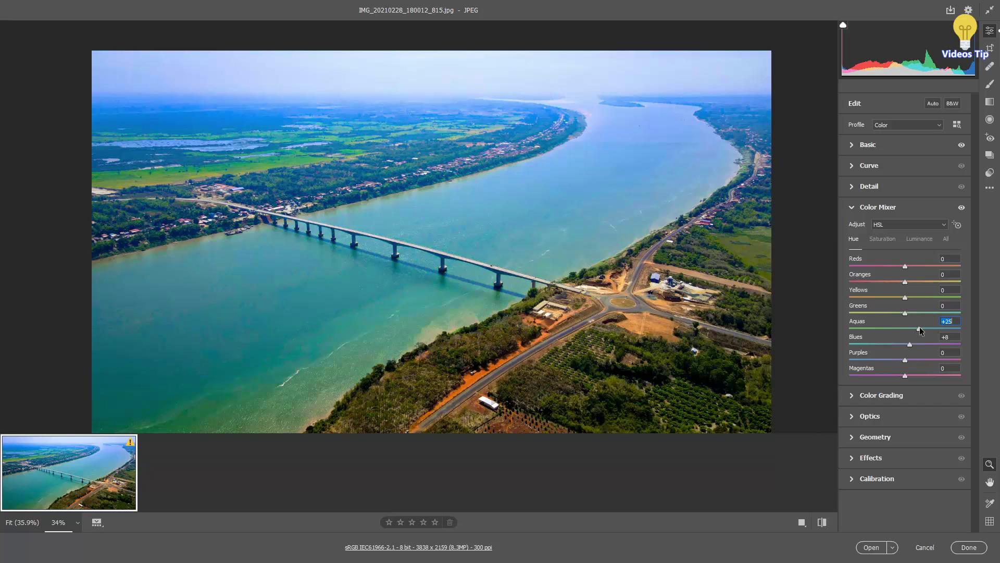
double_click(919, 329)
mouse_move(905, 314)
left_mouse_down()
mouse_move(873, 314)
mouse_move(920, 314)
left_mouse_up()
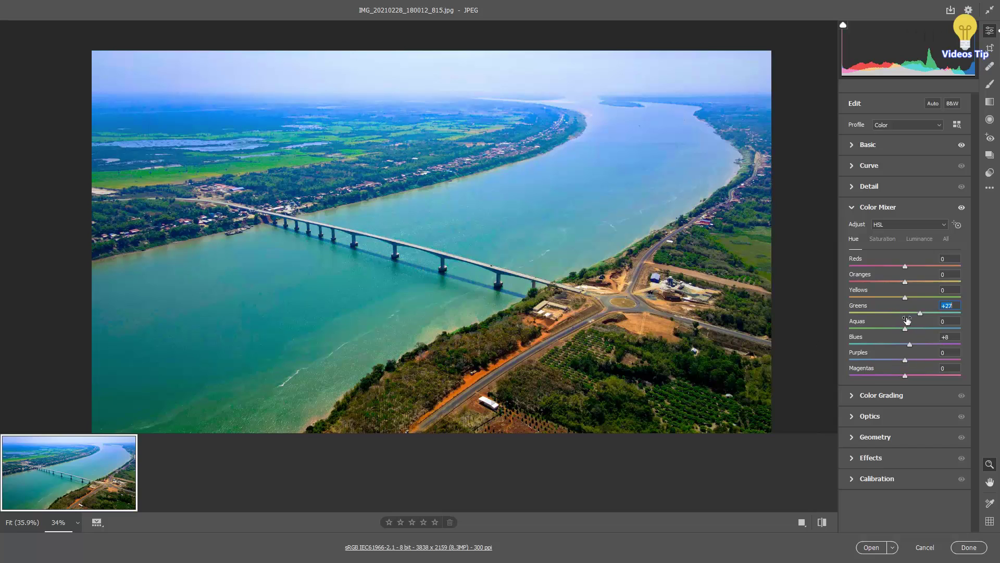
mouse_move(920, 313)
left_mouse_down()
mouse_move(900, 313)
mouse_move(916, 317)
left_mouse_up()
mouse_move(905, 295)
left_mouse_down()
mouse_move(872, 299)
mouse_move(922, 304)
mouse_move(880, 317)
mouse_move(912, 315)
left_mouse_up()
In Color Mixer Saturation, lower the Yellows and raise the Greens.
left_click(878, 240)
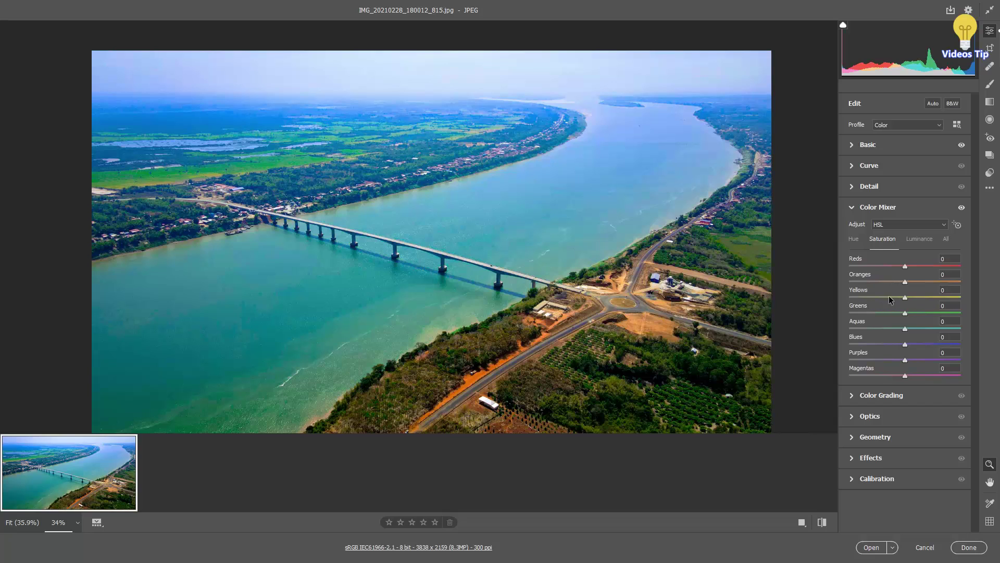
mouse_move(905, 300)
left_mouse_down()
mouse_move(882, 301)
mouse_move(915, 296)
left_mouse_up()
left_click(905, 313)
mouse_move(879, 316)
left_mouse_down()
mouse_move(919, 313)
mouse_move(909, 313)
left_mouse_up()
Set Greens luminance to +5 and Blues luminance to 0.
left_click(918, 244)
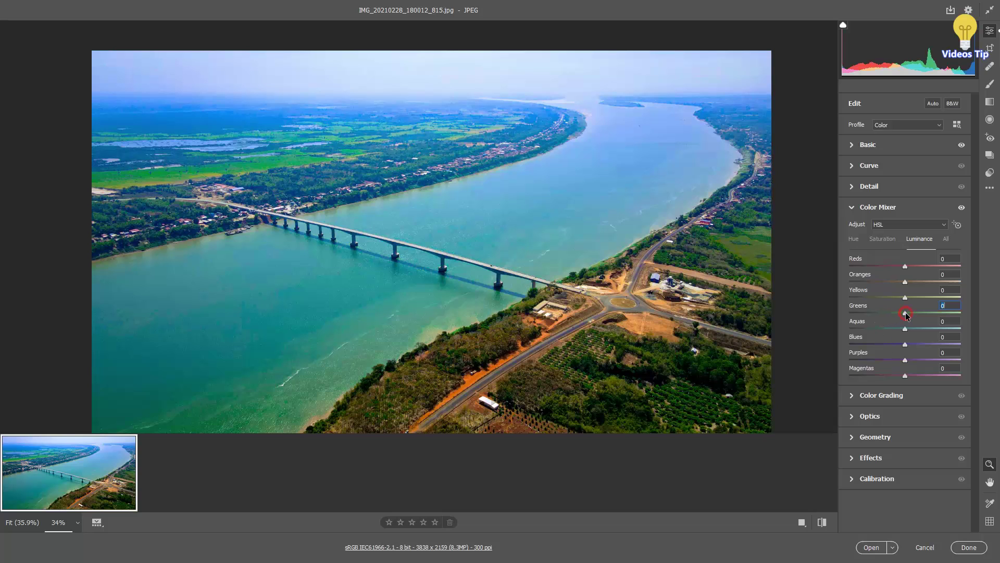
mouse_move(905, 314)
left_mouse_down()
mouse_move(952, 314)
mouse_move(891, 317)
mouse_move(913, 320)
mouse_move(913, 344)
mouse_move(900, 343)
left_mouse_up()
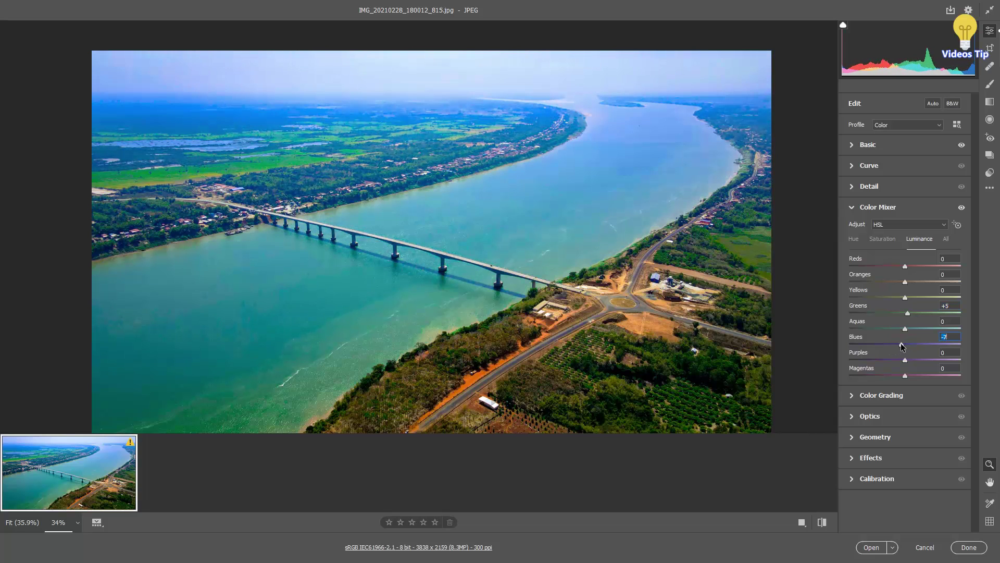
type("0")
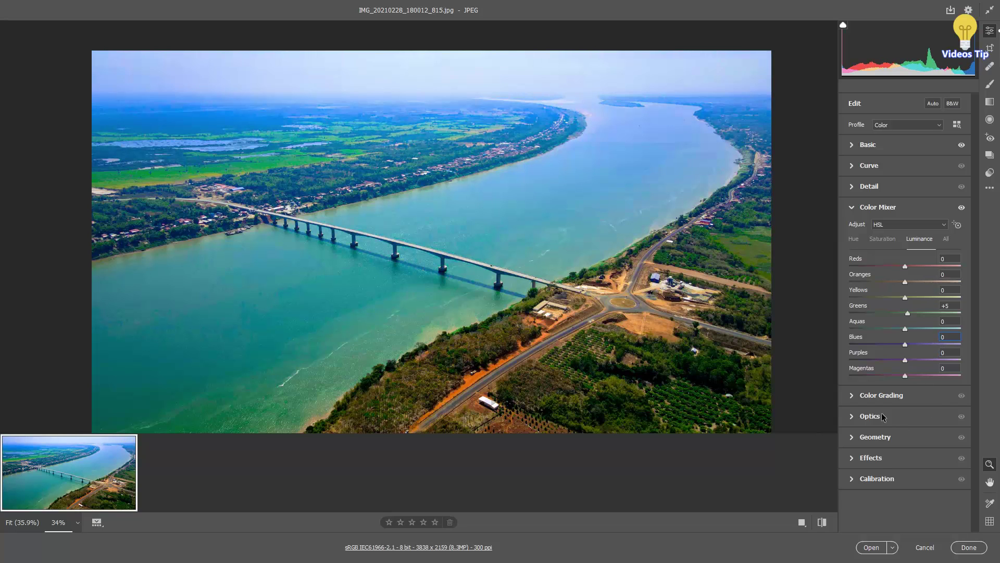
Collapse the Color Mixer and toggle the before/after preview four times, ending on the graded photo.
left_click(852, 208)
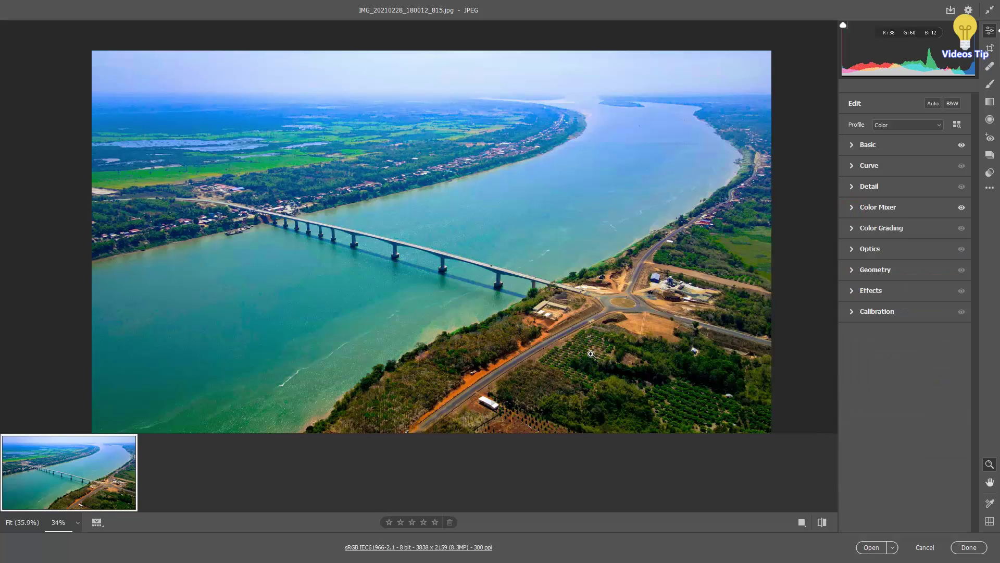
key("backslash")
key("backslash")
key("backslash")
key("backslash")
key("backslash")
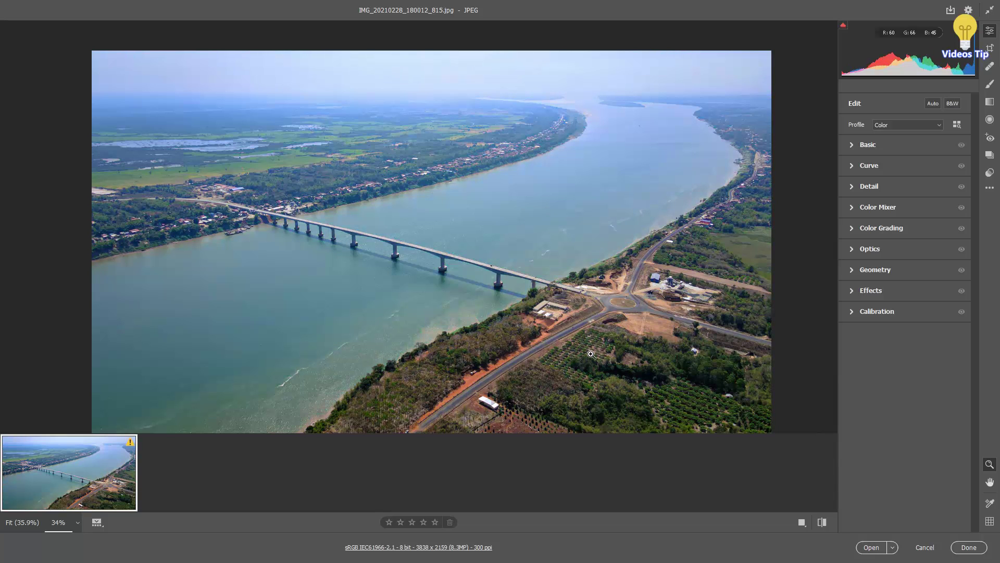
key("backslash")
key("backslash")
key("backslash")
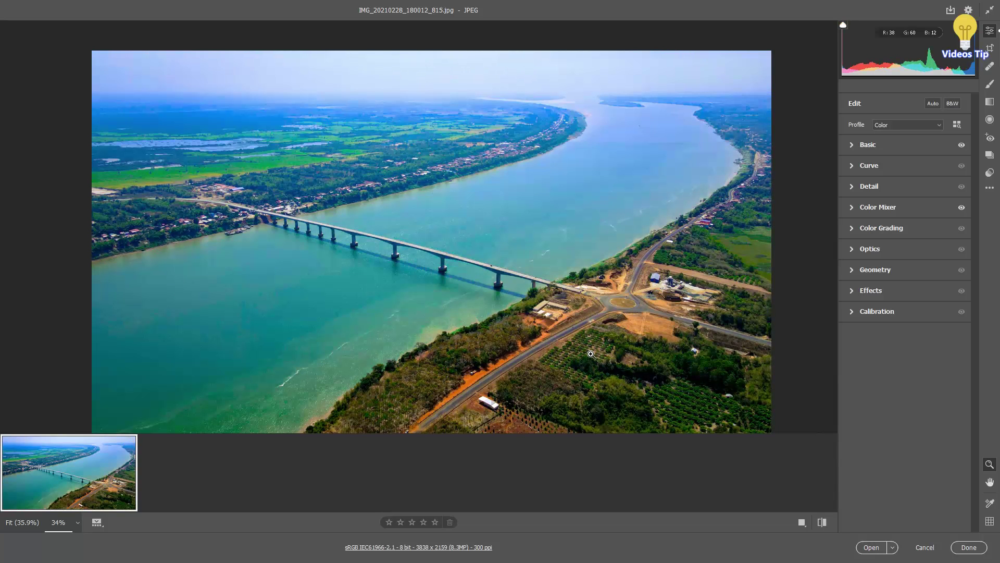
key("backslash")
key("backslash")
key("backslash")
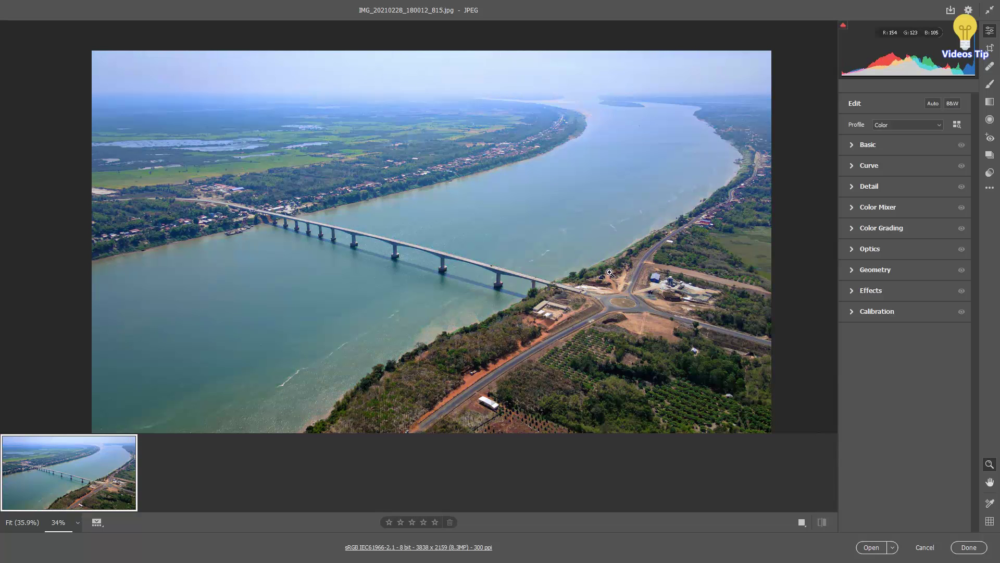
key("backslash")
key("backslash")
key("backslash")
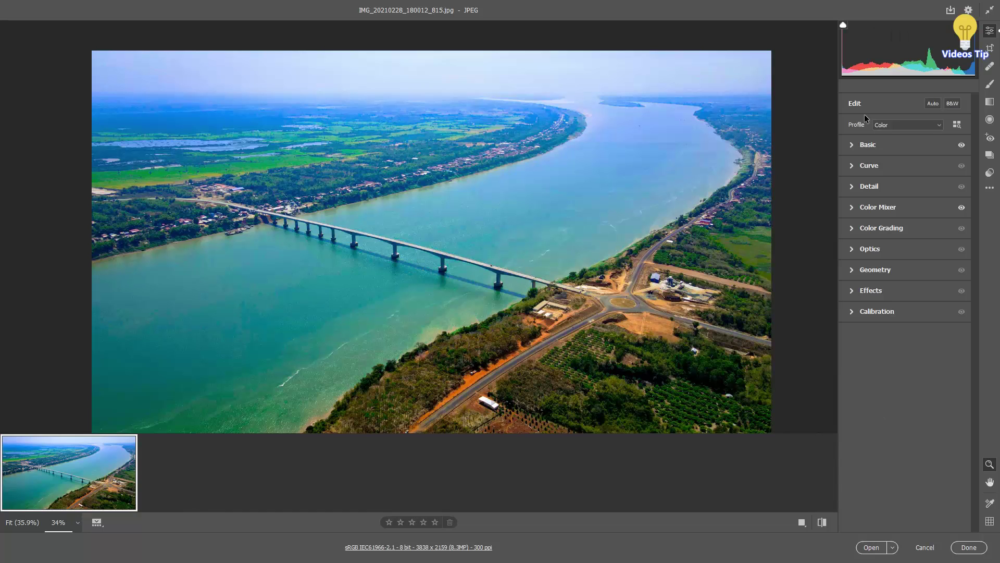
Save the re-graded photo as a JPEG to the Desktop, closing Camera Raw.
left_click(950, 10)
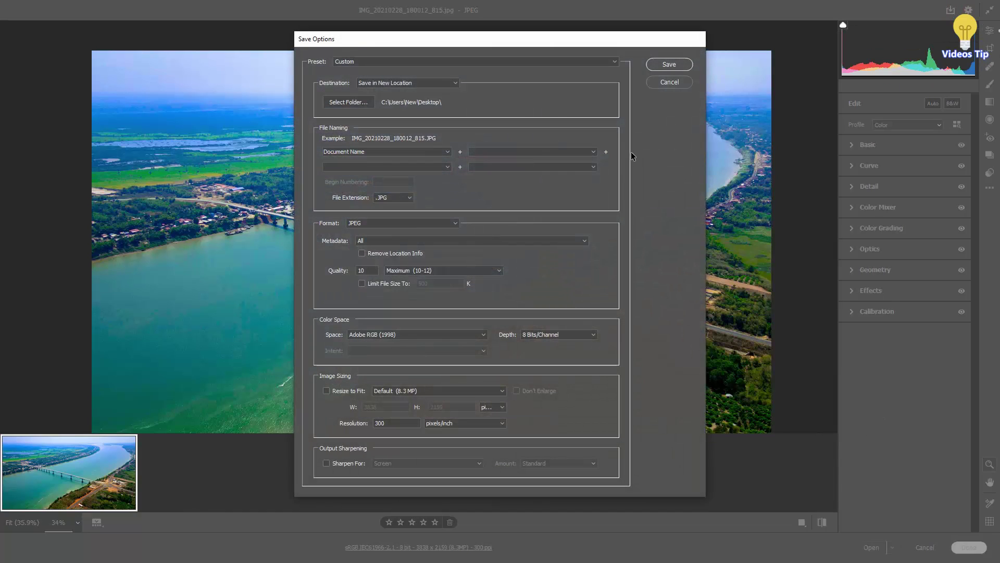
left_click(353, 104)
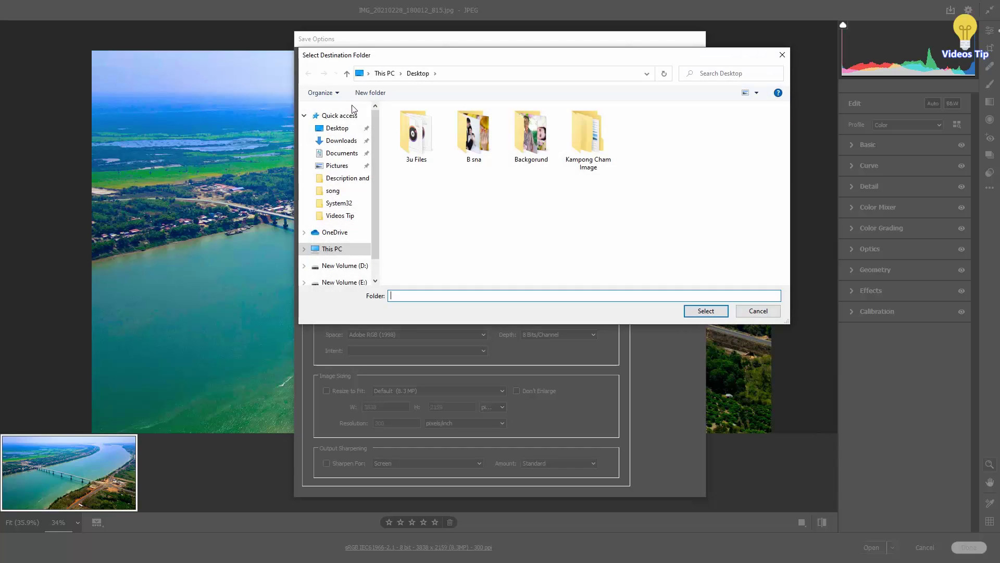
left_click(341, 132)
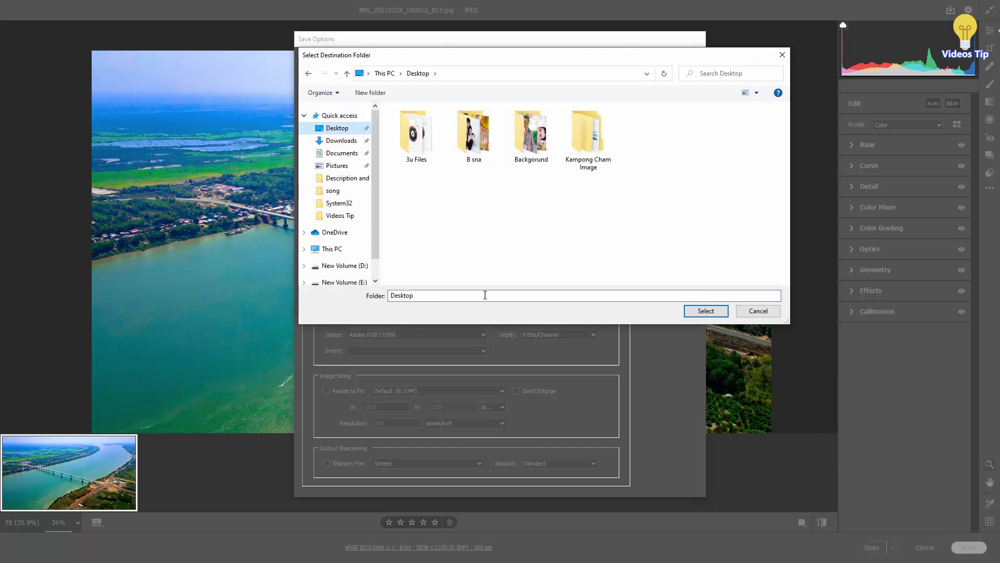
left_click(703, 312)
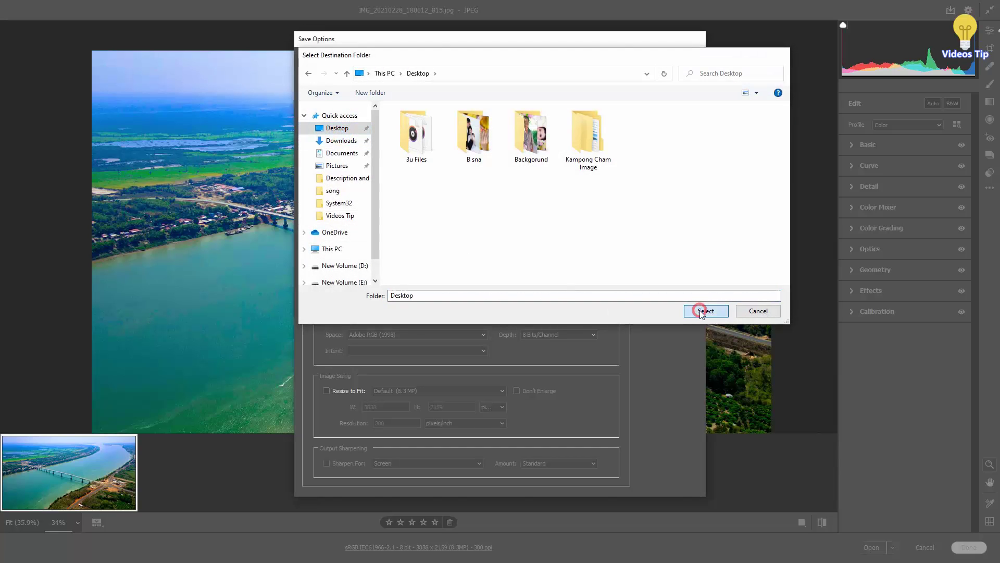
left_click(670, 64)
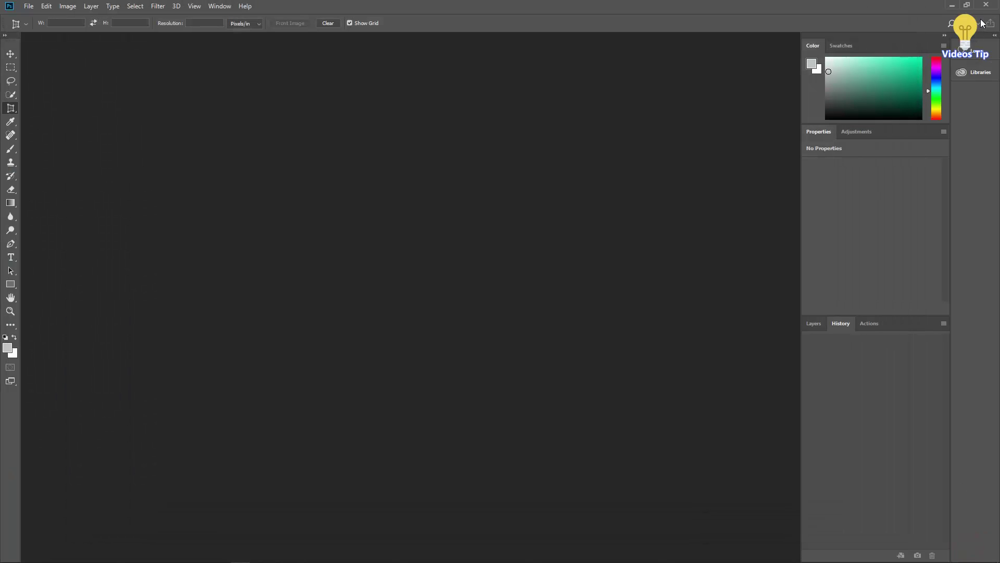
Close Photoshop, refresh the desktop, and view 1.jpg briefly in Photos.
left_click(986, 5)
right_click(496, 220)
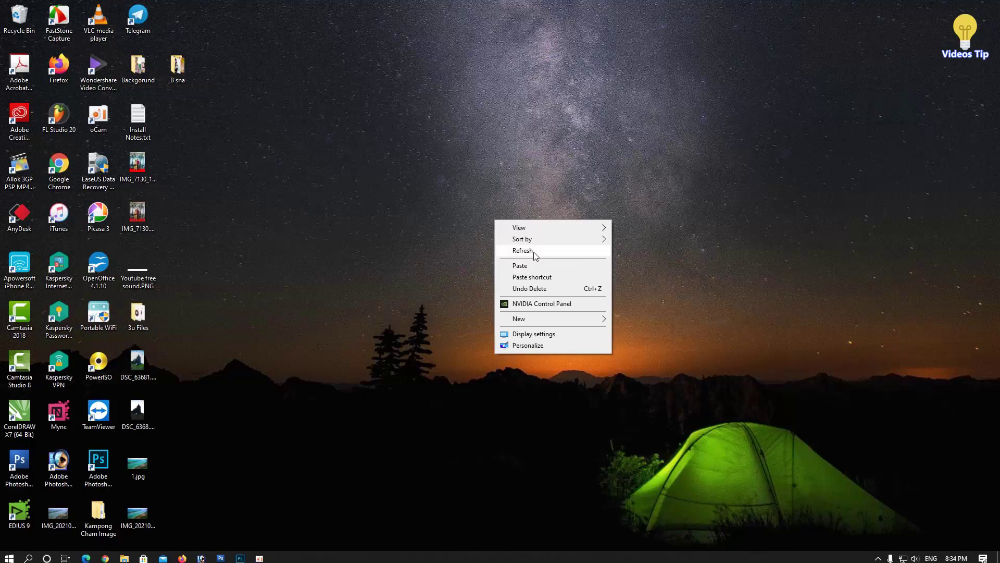
left_click(535, 255)
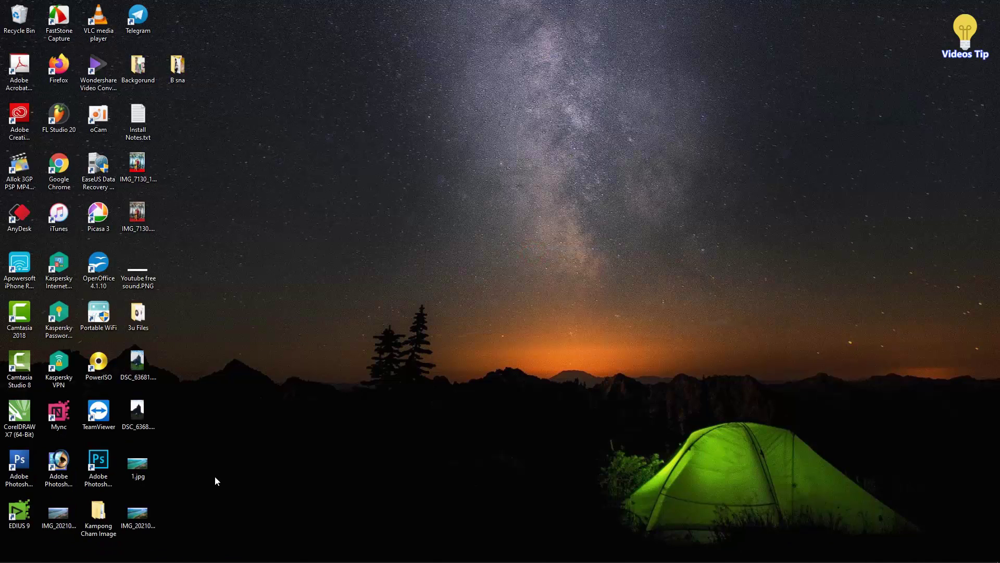
left_click(139, 469)
double_click(138, 469)
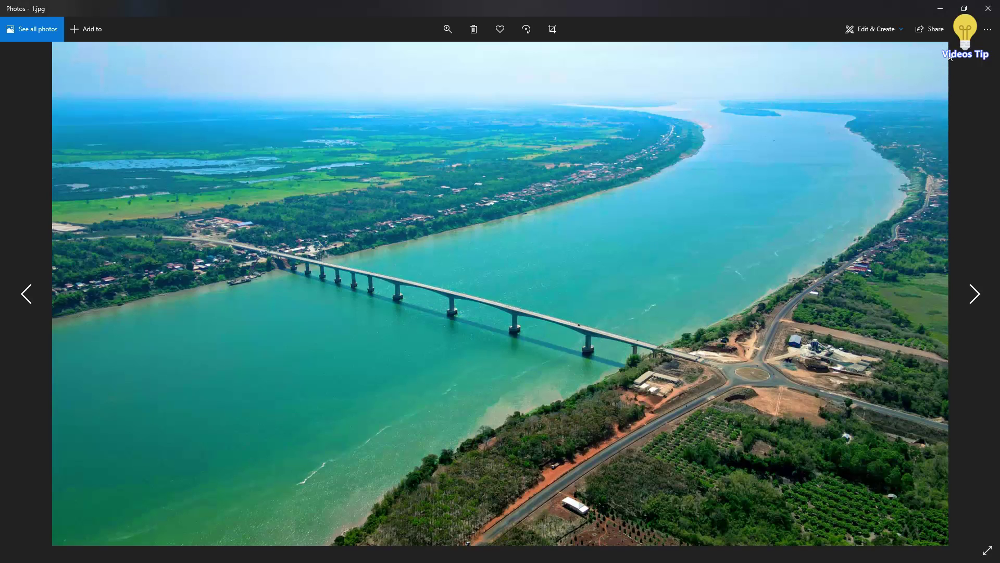
left_click(965, 8)
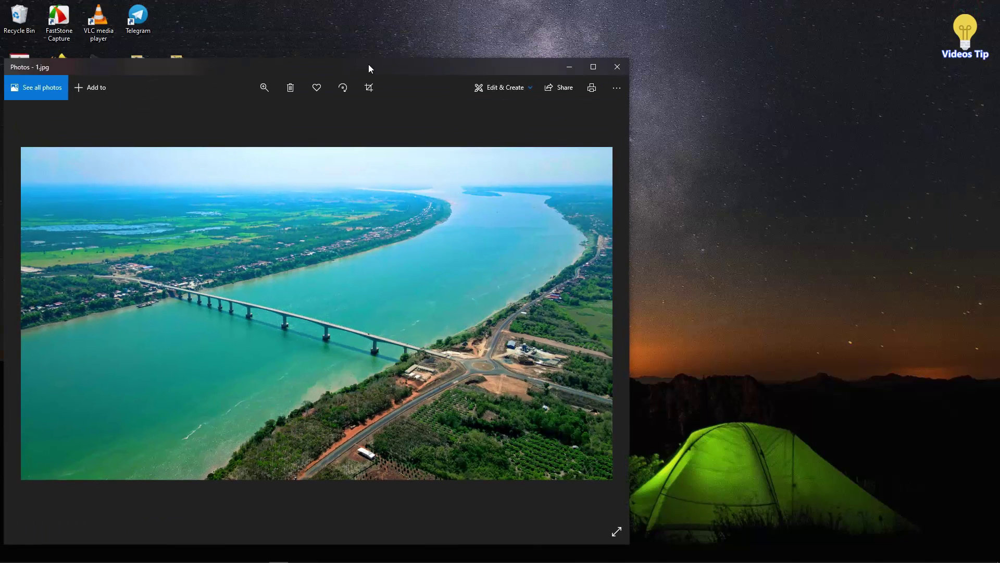
left_click(614, 68)
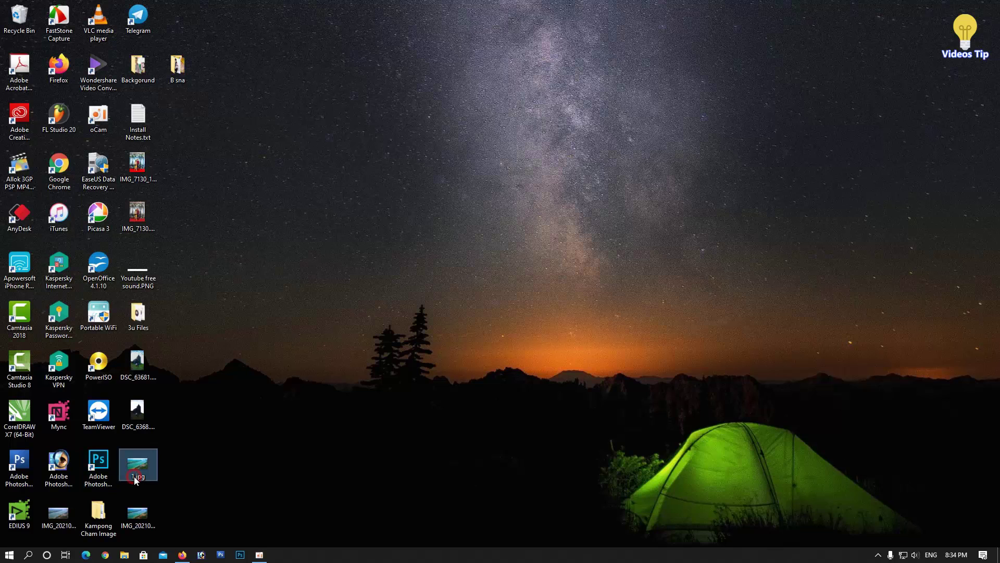
Rename 1.jpg to CS3.jpg.
left_click(136, 477)
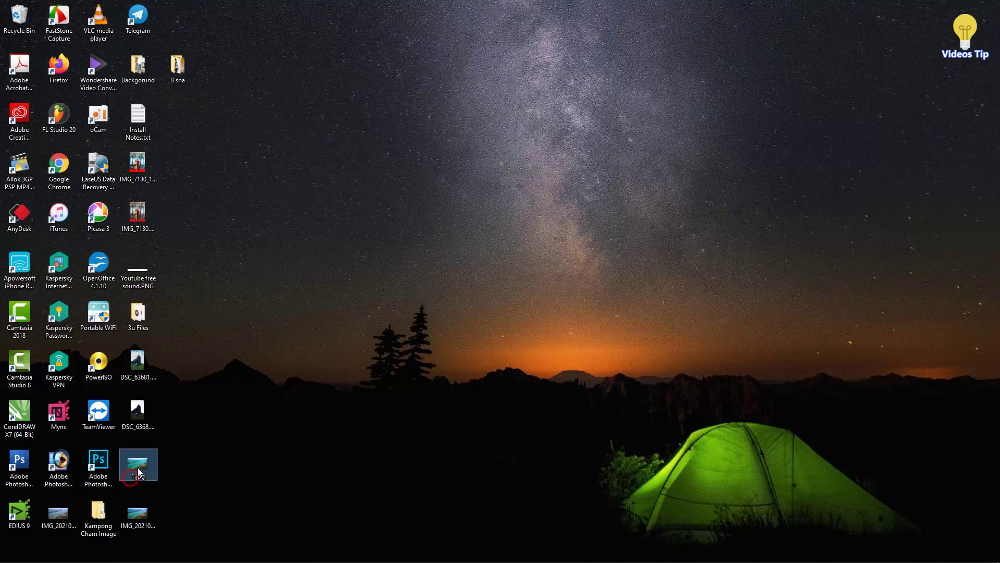
right_click(139, 465)
left_click(172, 437)
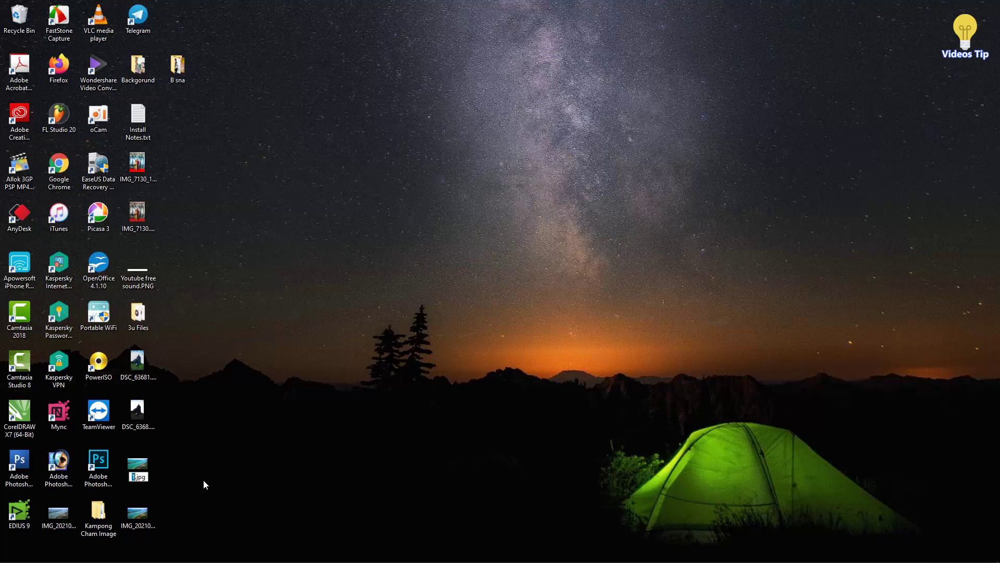
type("Cs")
key("BackSpace")
type("S")
type("3")
key("Return")
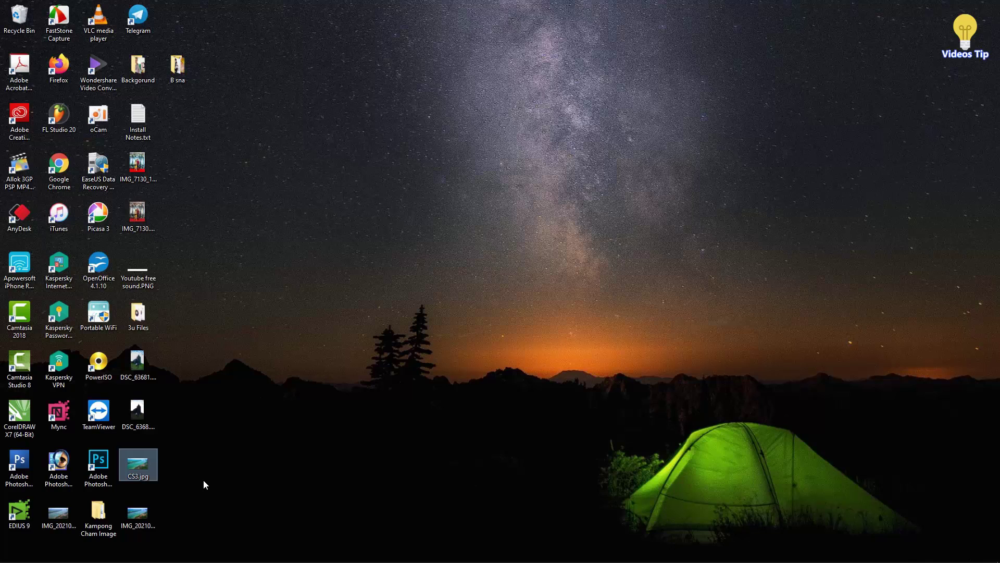
Rename the newly saved JPEG to CC2018.JPG.
left_click(137, 518)
right_click(135, 517)
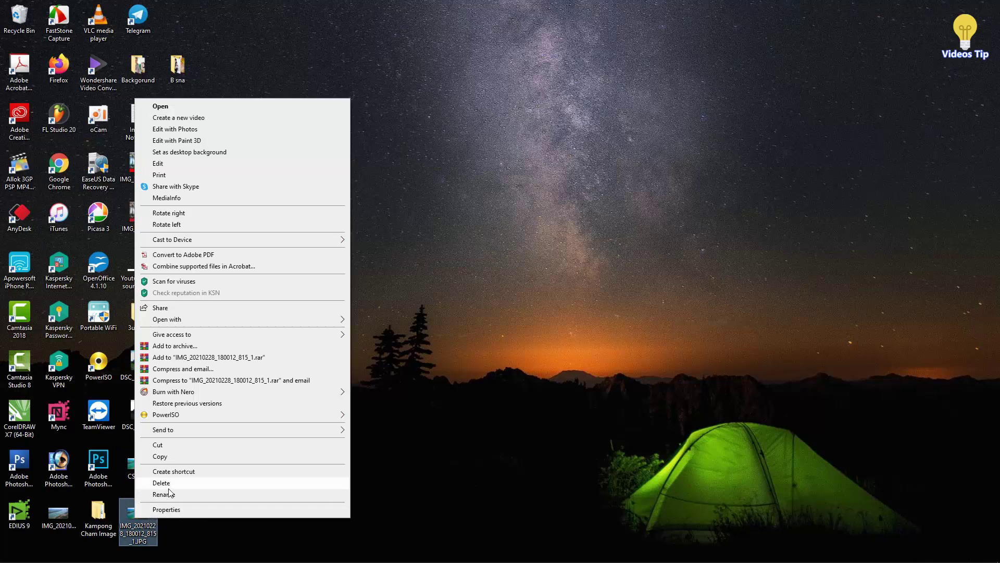
left_click(168, 493)
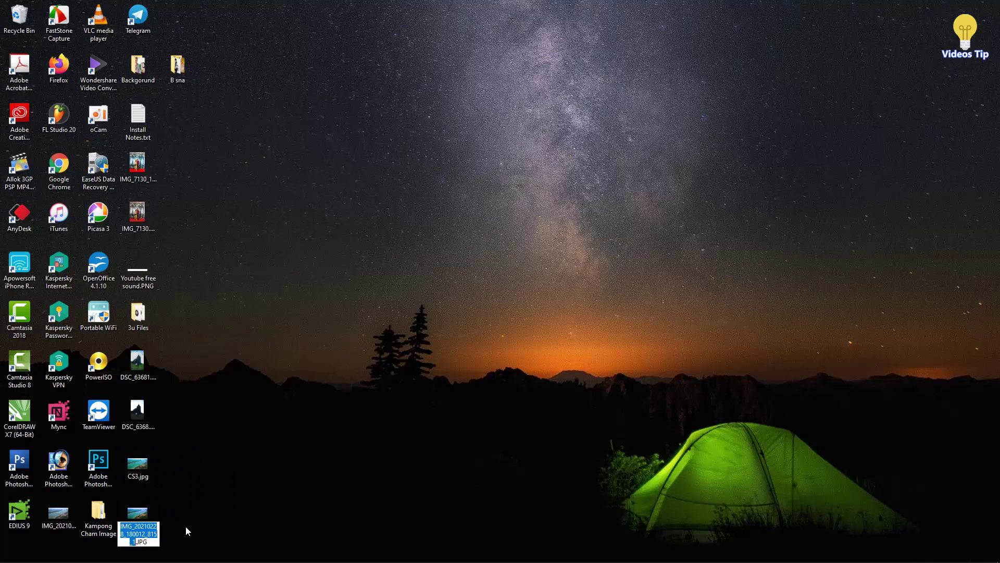
type("CC")
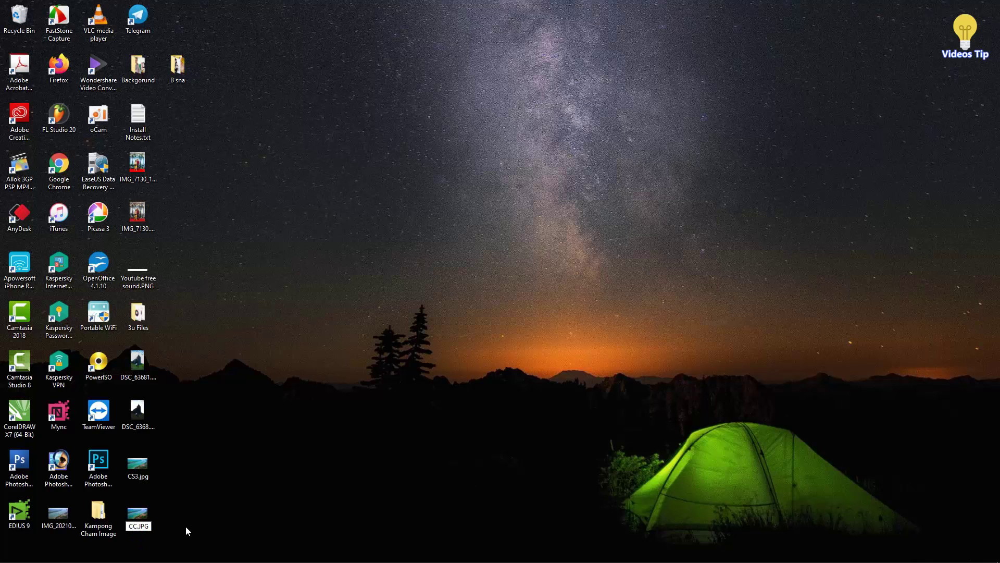
type("2018")
key("Return")
key("Return")
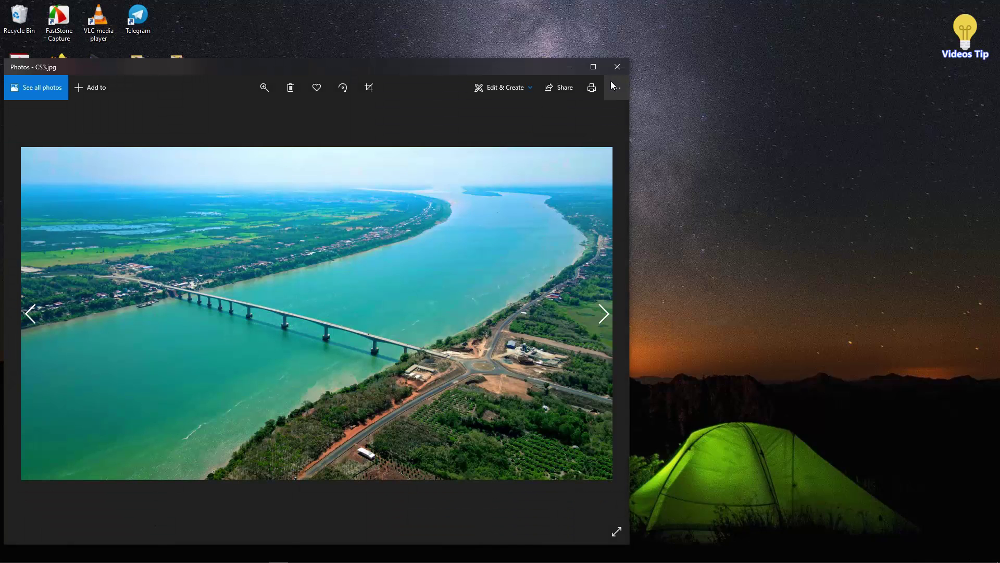
Place CS3.jpg and CC2018.JPG side by side in Photos and switch between them to compare.
mouse_move(462, 71)
left_mouse_down()
mouse_move(994, 67)
mouse_move(808, 71)
left_mouse_up()
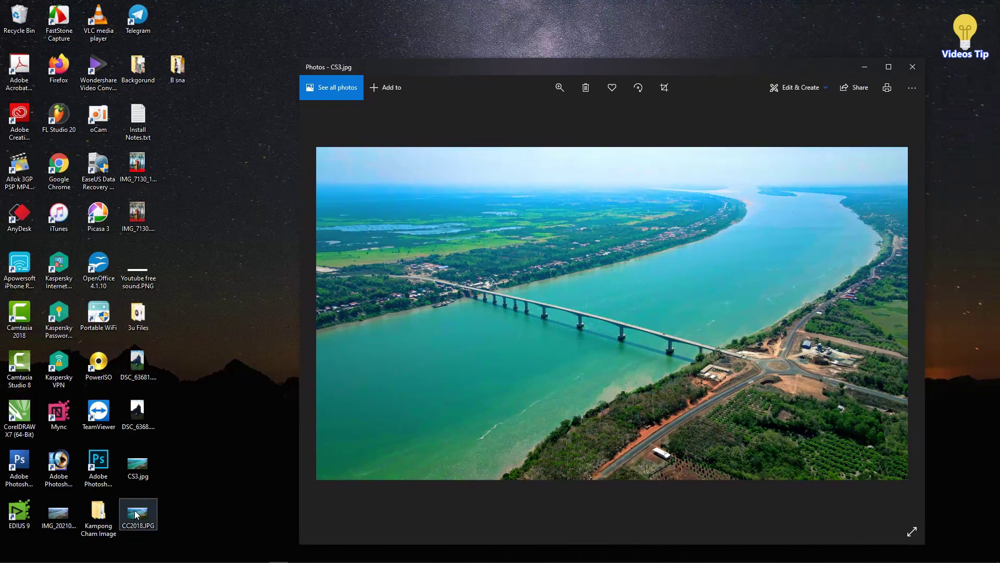
double_click(137, 515)
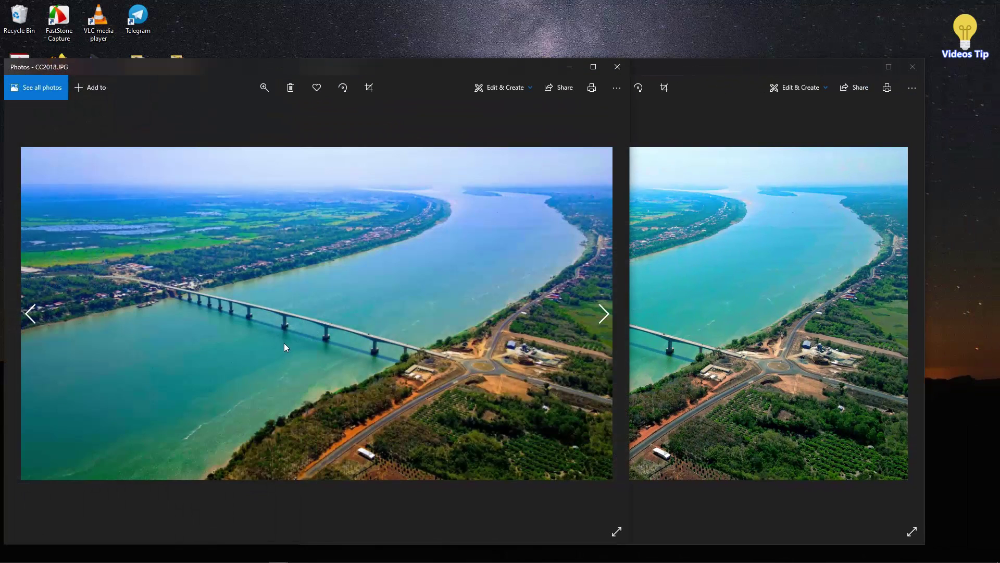
left_click_drag(672, 66, 760, 71)
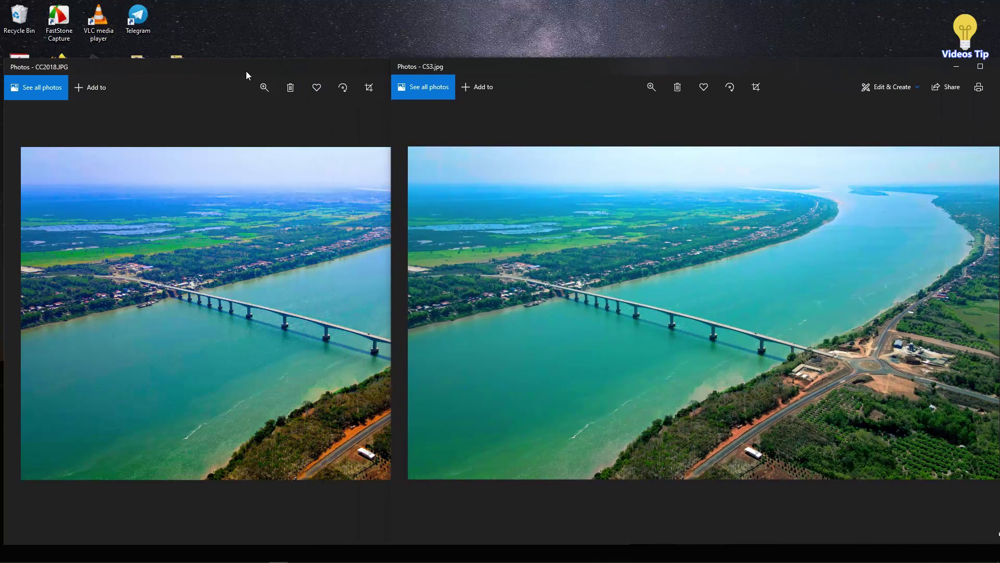
left_click(248, 68)
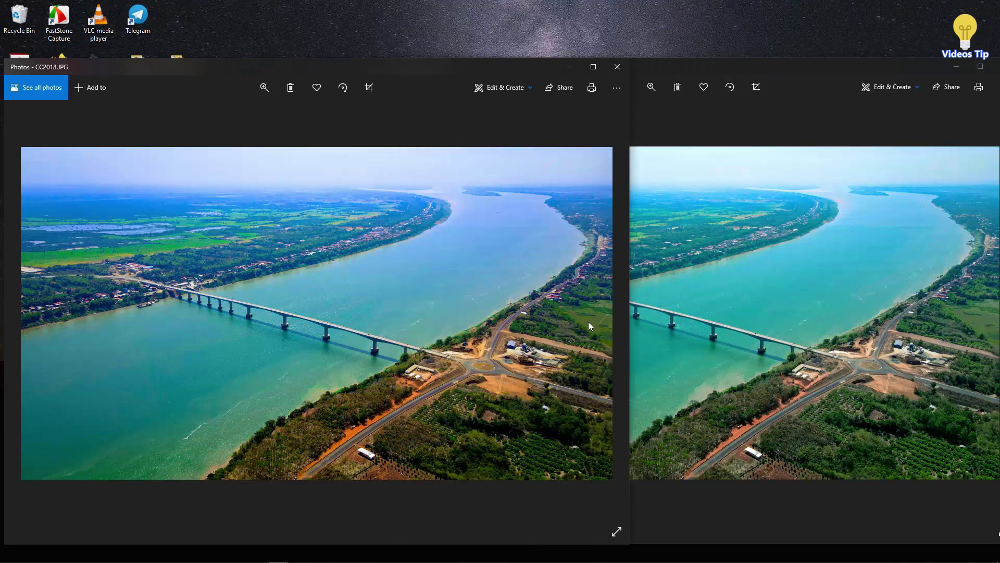
left_click(734, 69)
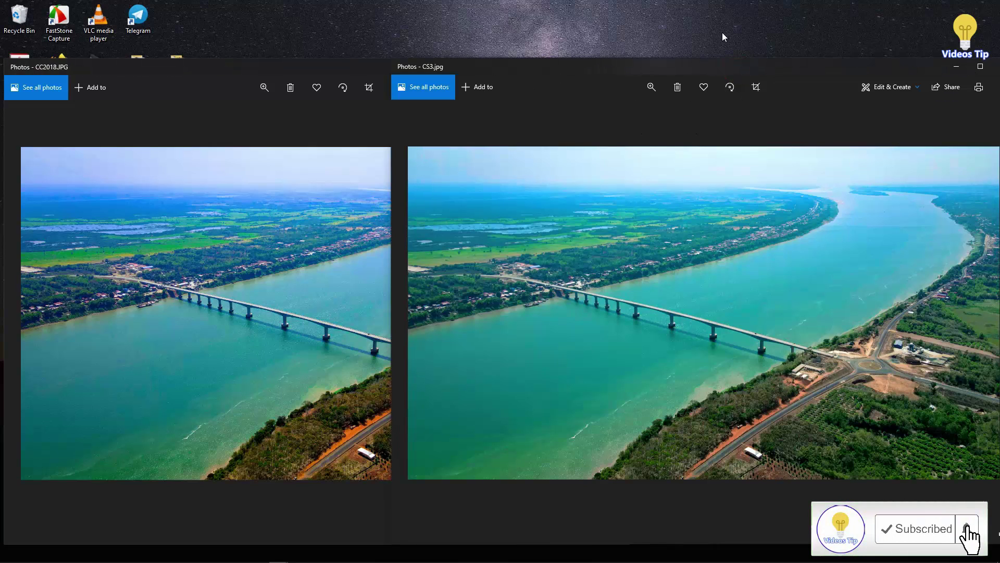
Close both the CC2018.JPG and CS3.jpg viewers, refreshing the desktop along the way.
right_click(630, 23)
left_click(658, 54)
right_click(601, 27)
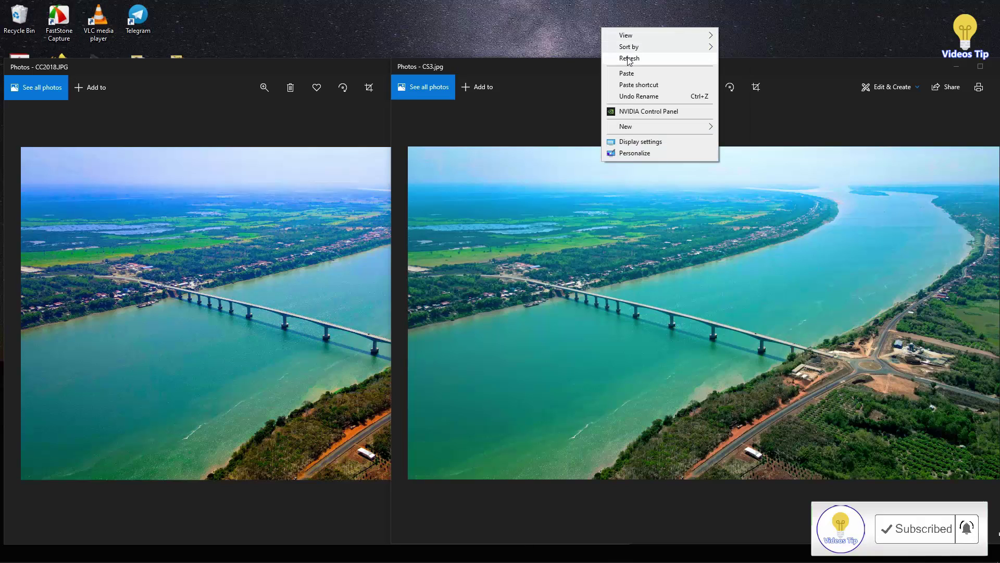
left_click(629, 59)
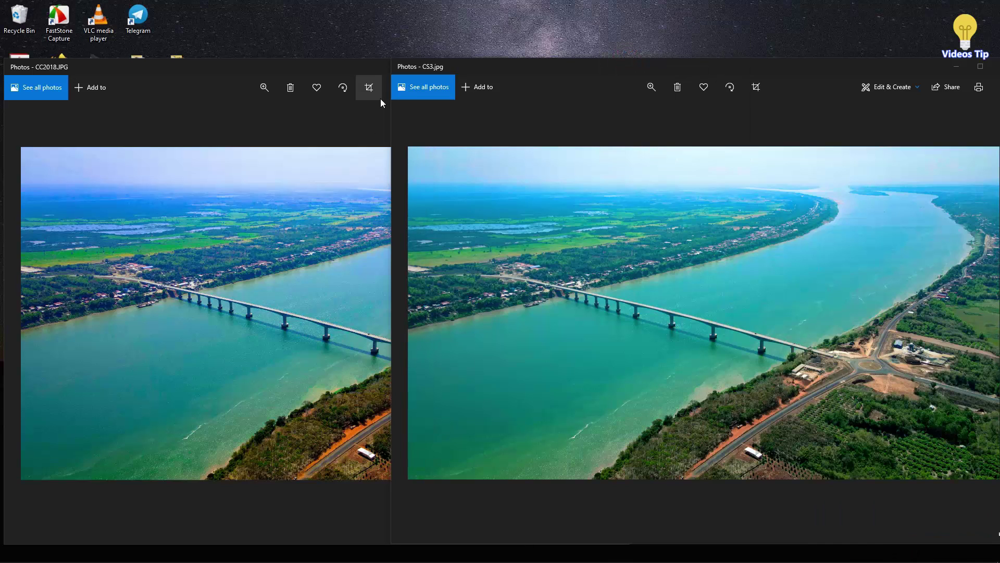
left_click(353, 77)
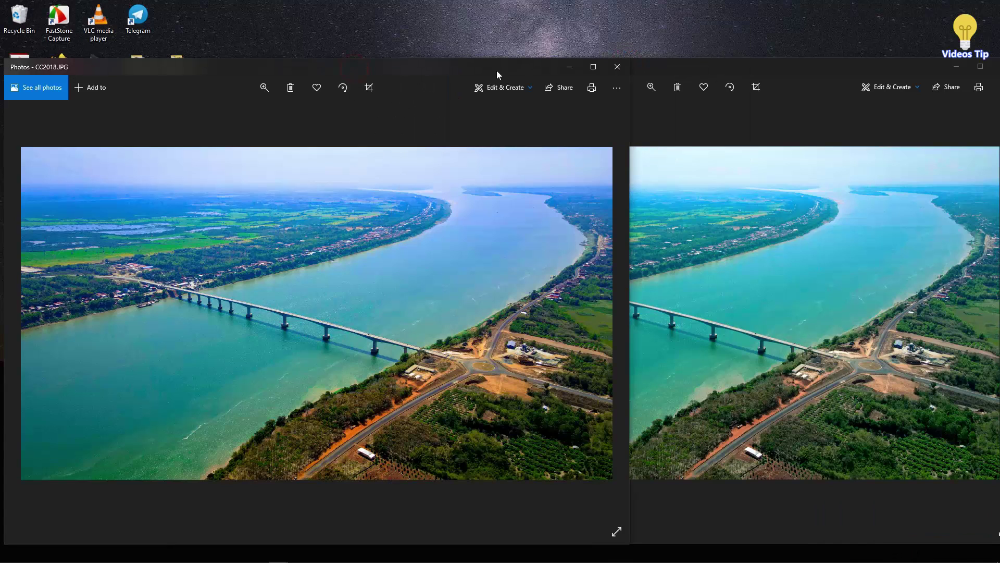
left_click(616, 68)
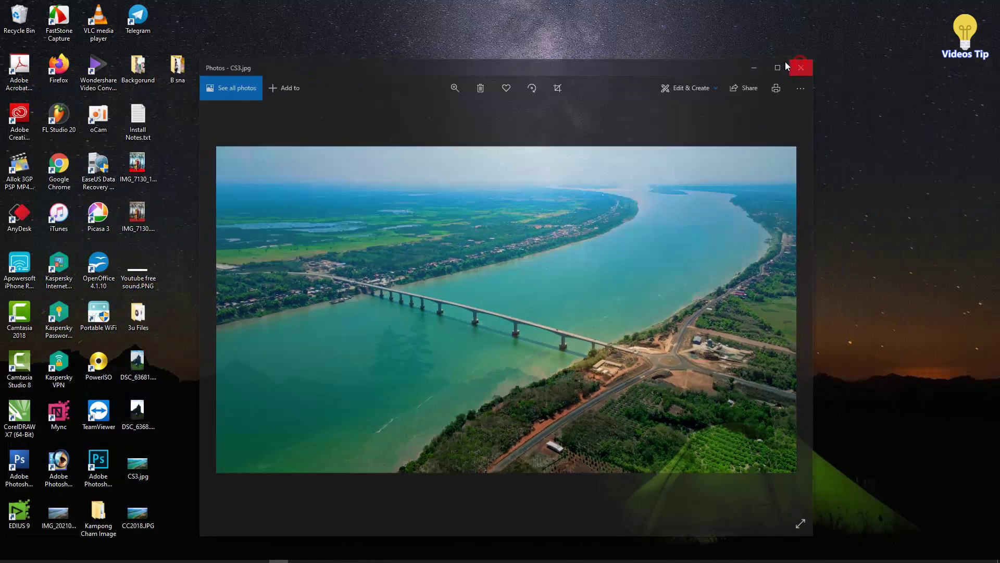
left_click(788, 63)
right_click(649, 58)
left_click(693, 85)
right_click(659, 79)
left_click(677, 113)
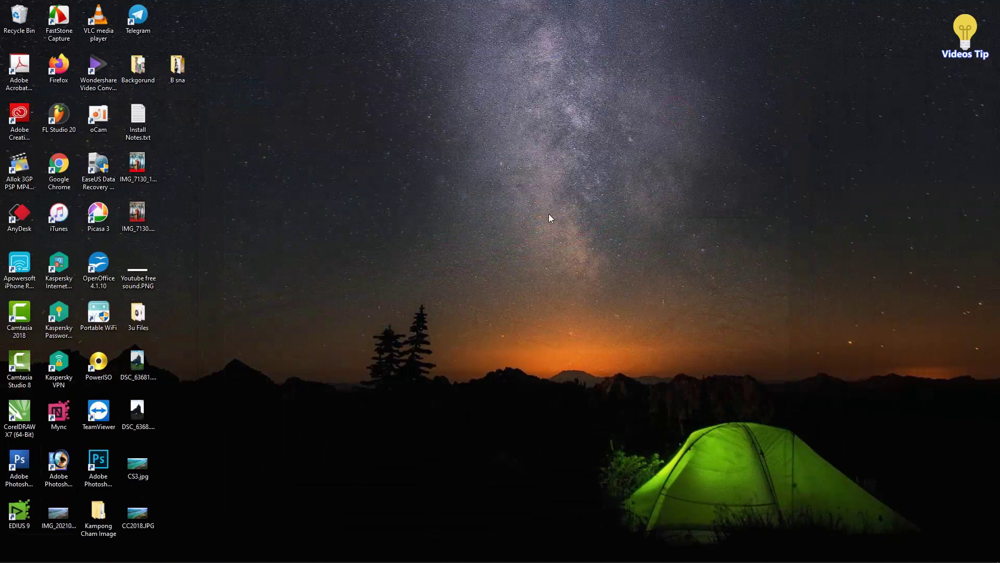